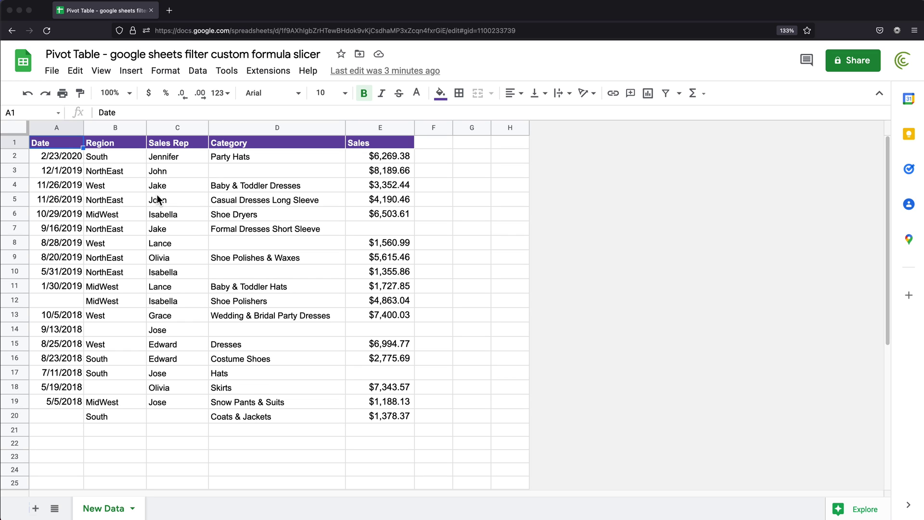
Select columns A through E of the 19-row sales table on New Data.
click(74, 185)
drag(62, 129, 412, 134)
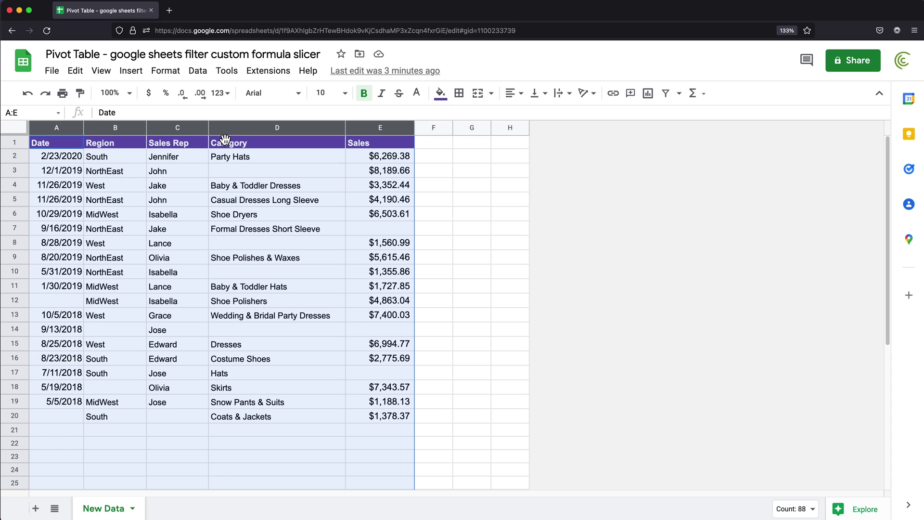
scroll(243, 293, down, 5)
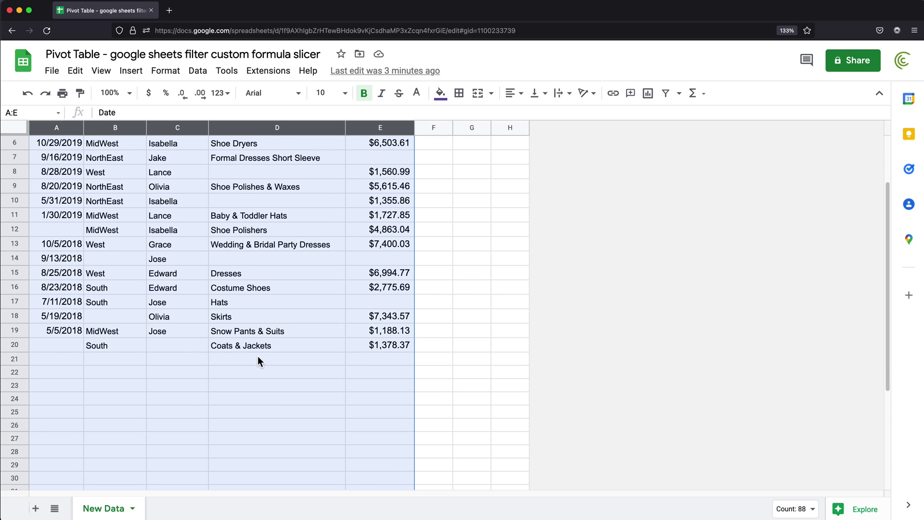
scroll(258, 278, up, 5)
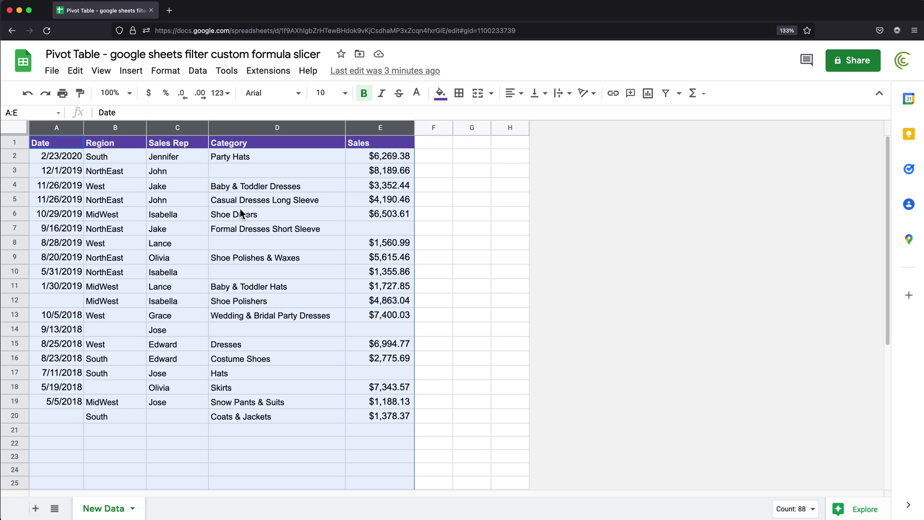
Insert a pivot table from the data on a new sheet.
click(141, 78)
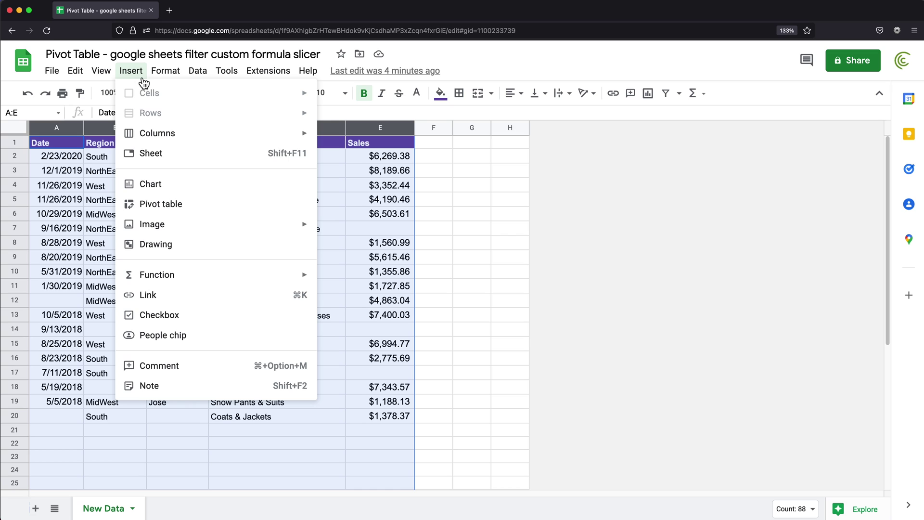
click(190, 210)
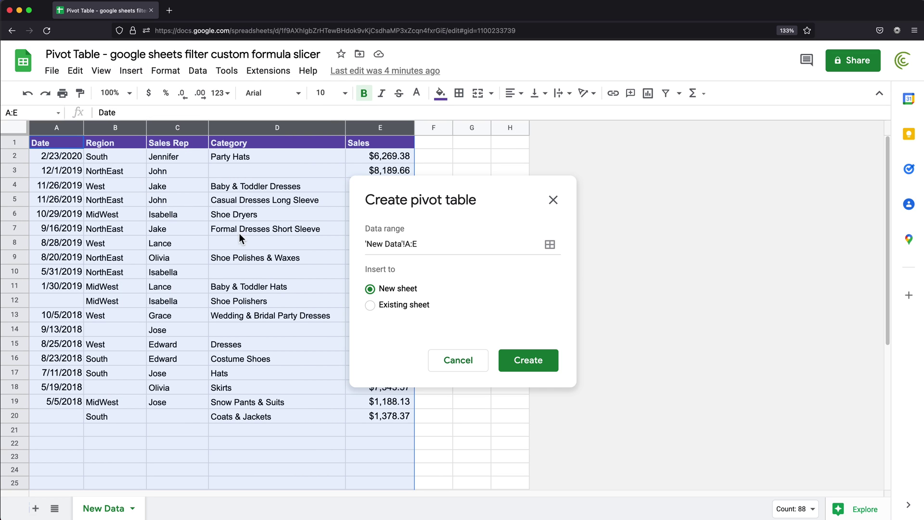
click(533, 370)
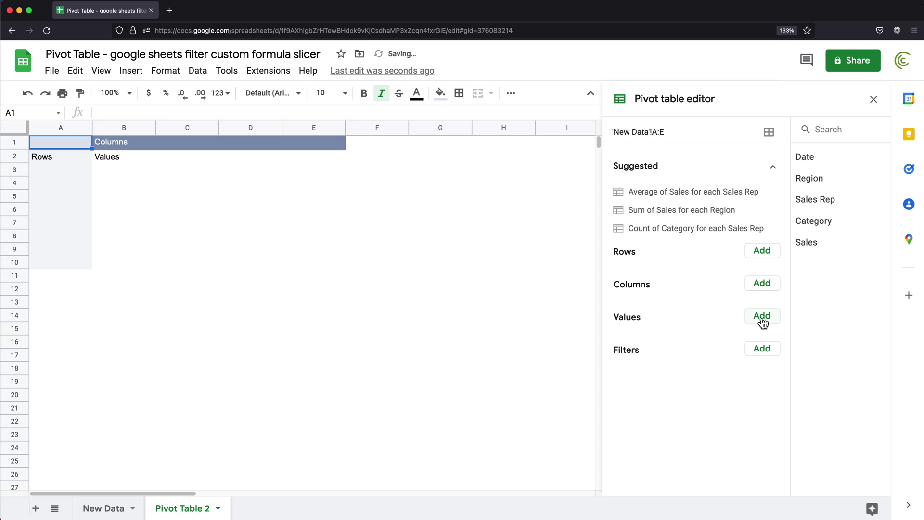
Add SUM of Sales as values and Sales Rep as rows in the pivot.
click(764, 321)
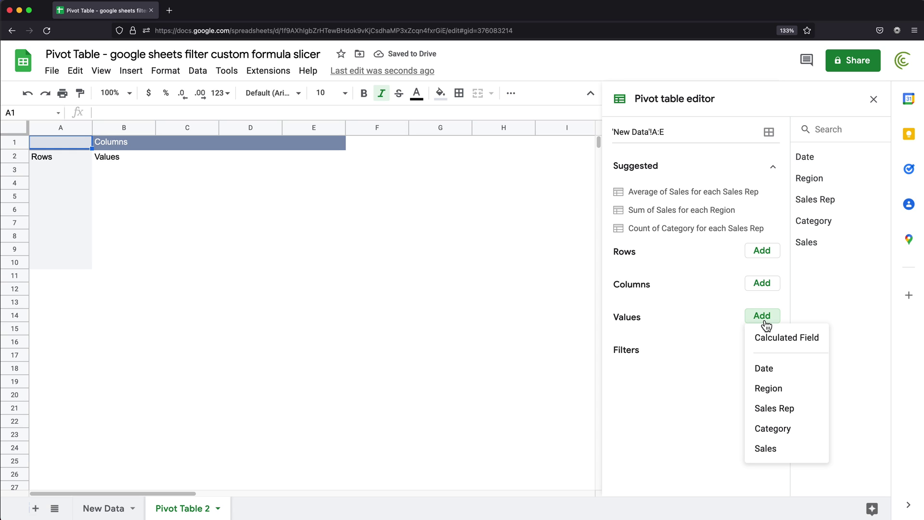
click(777, 448)
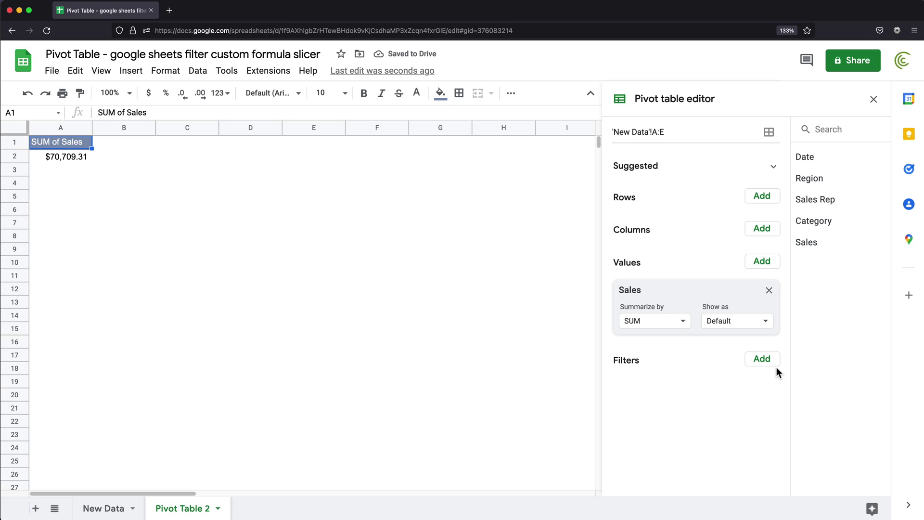
click(770, 199)
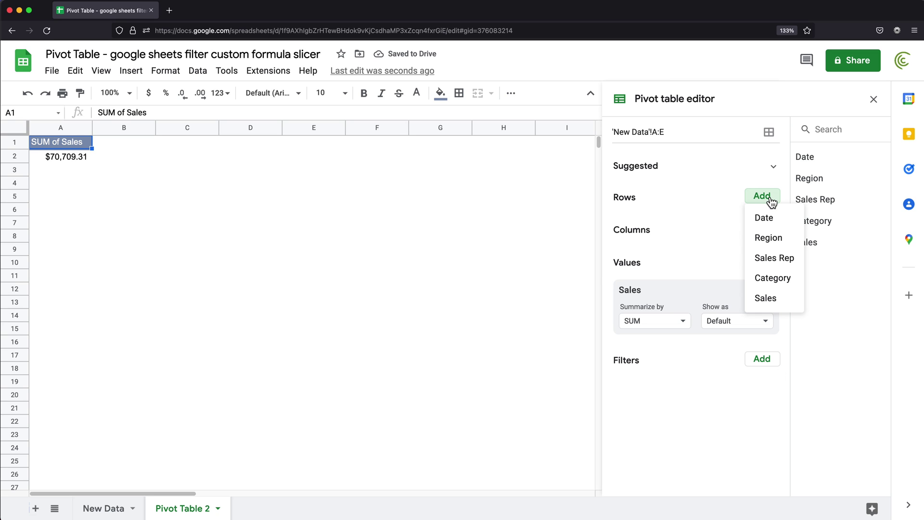
click(783, 262)
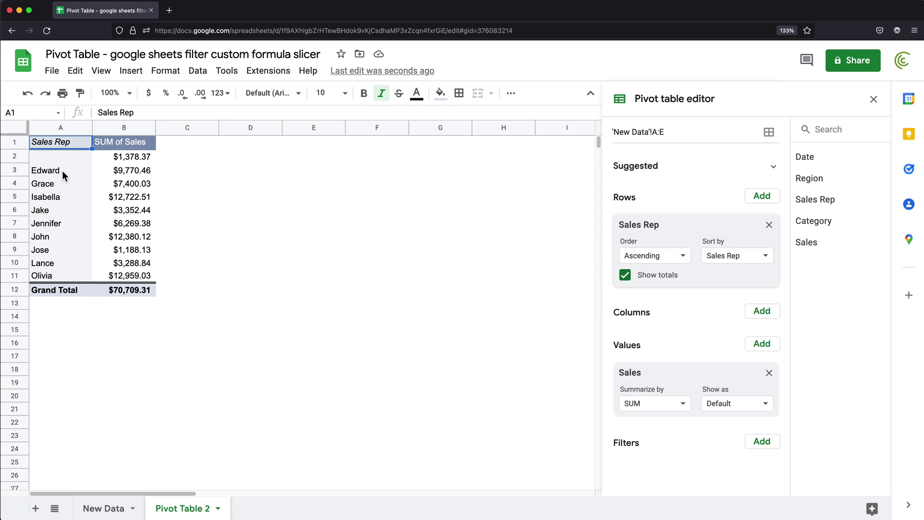
click(61, 157)
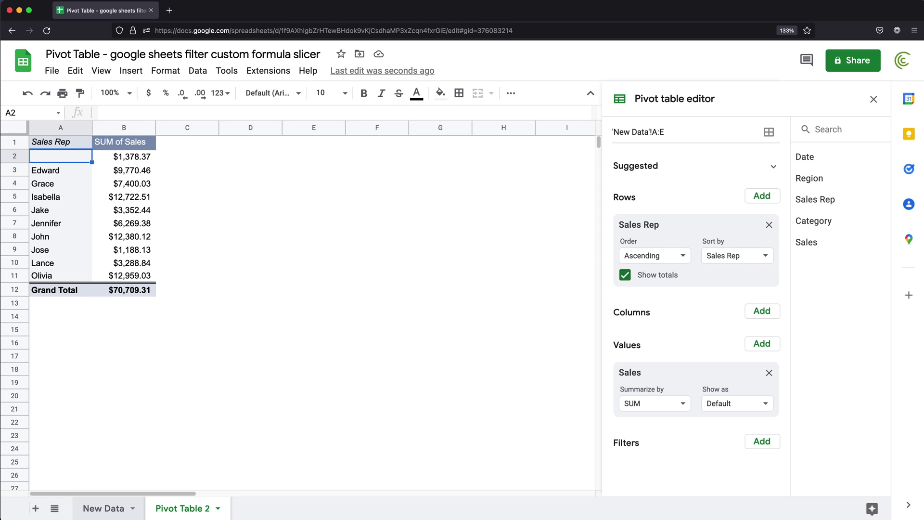
Copy Olivia from C18 into the empty Sales Rep cell C20 on New Data.
click(116, 510)
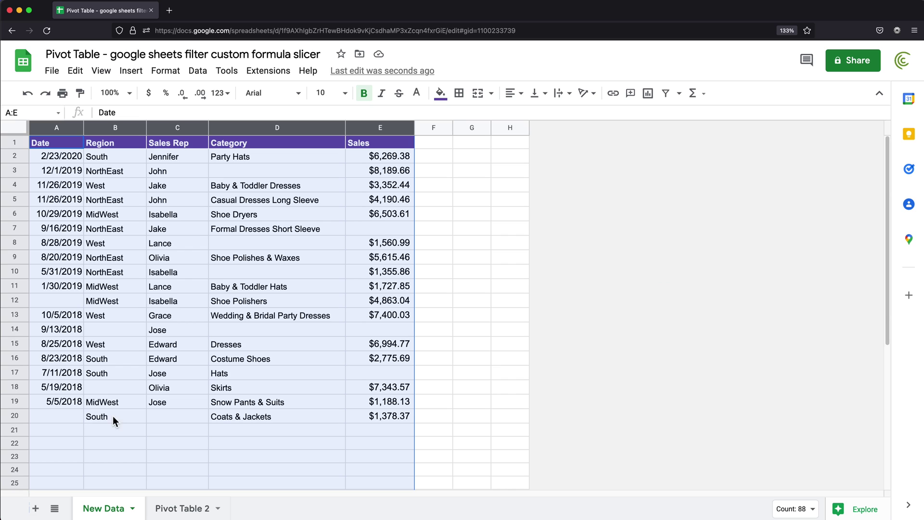
click(176, 413)
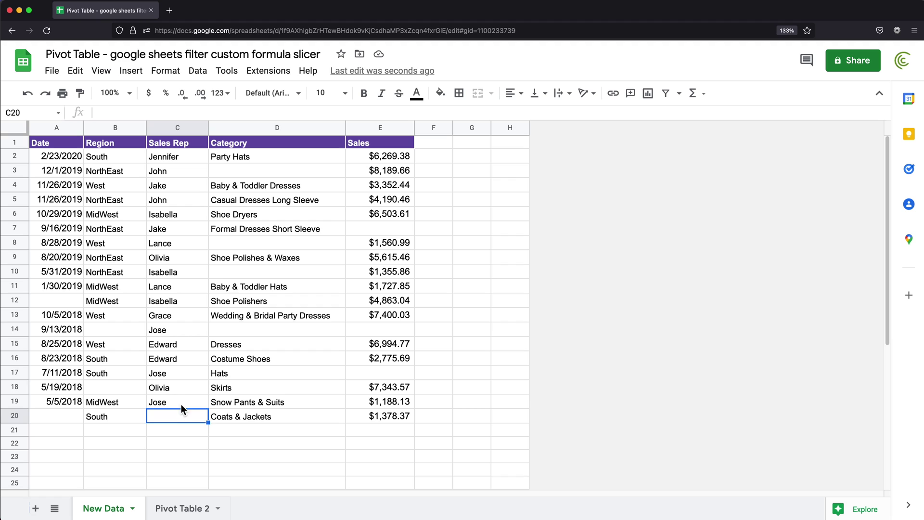
click(190, 391)
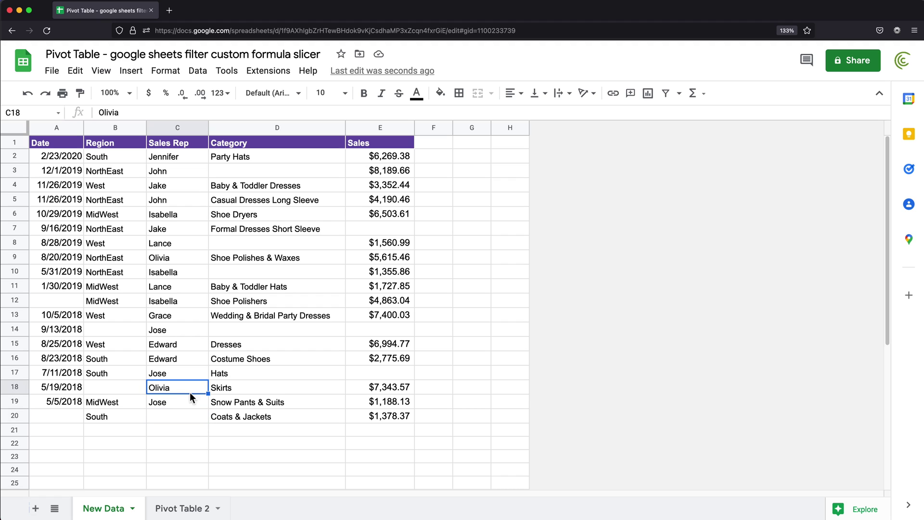
click(179, 415)
text(Olivia)
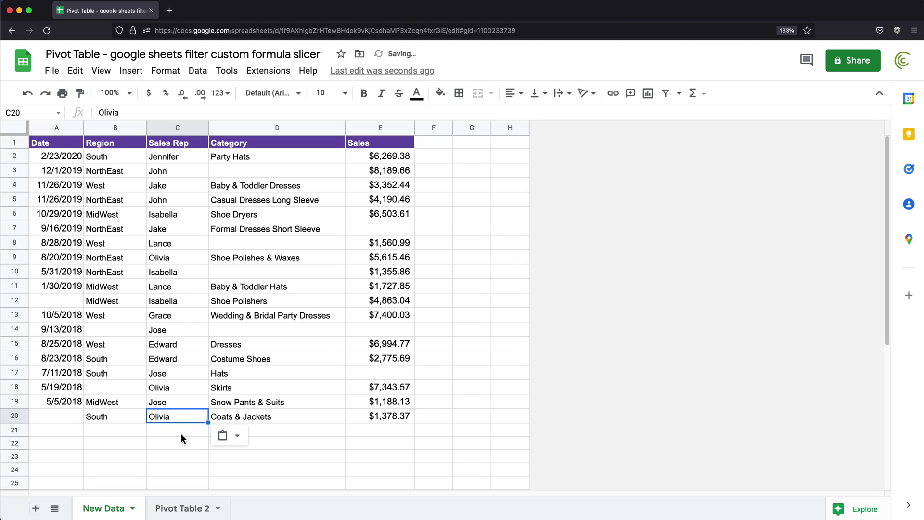
Confirm Olivia's pivot total is $14,337.40 and the blank rep row shows $0.00.
click(183, 508)
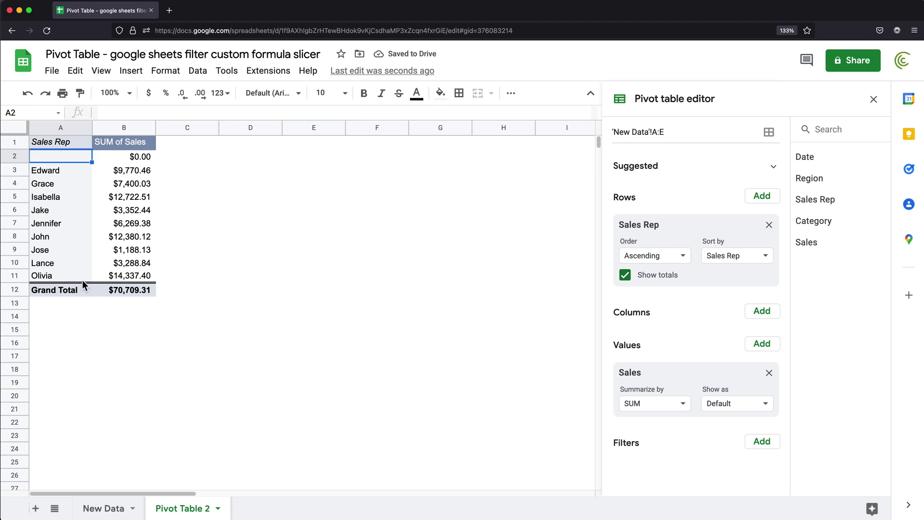
drag(73, 277, 127, 277)
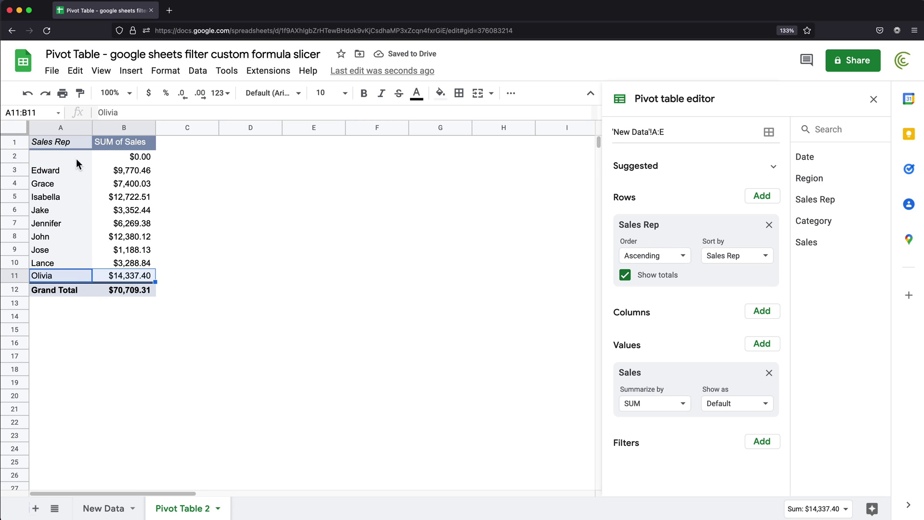
drag(59, 159, 124, 158)
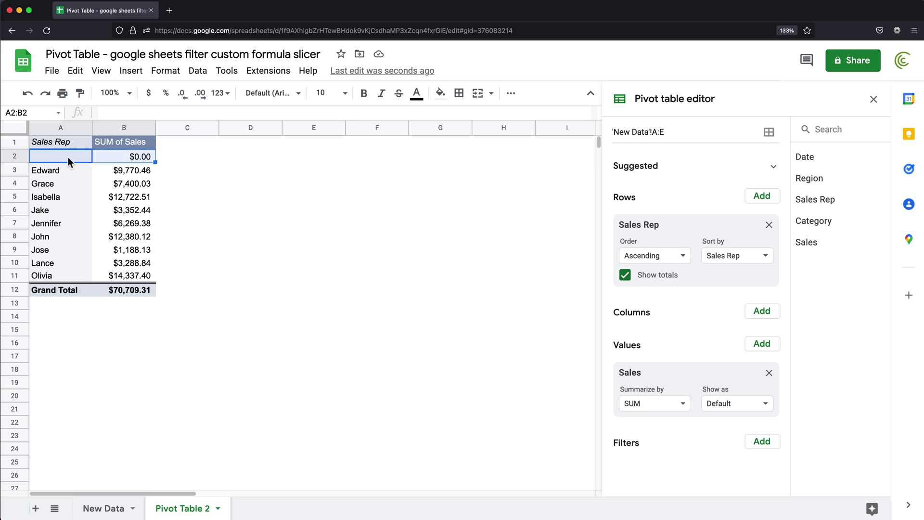
Review the empty rows below the data, Jennifer's total in B7, and Region values B2:B21.
click(101, 509)
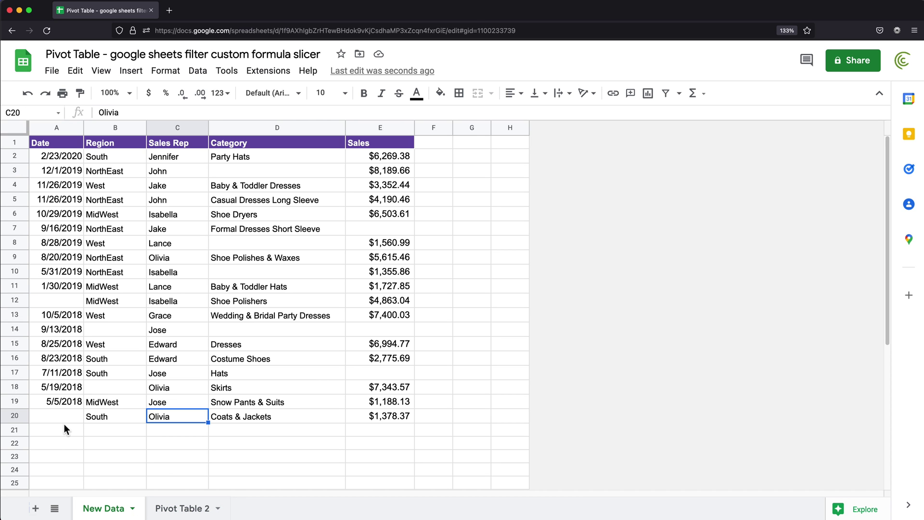
drag(56, 433, 372, 475)
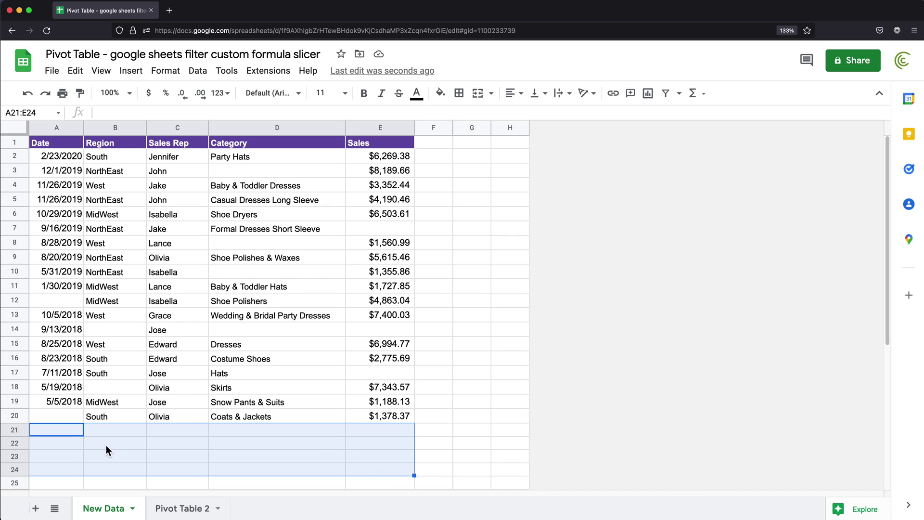
click(50, 441)
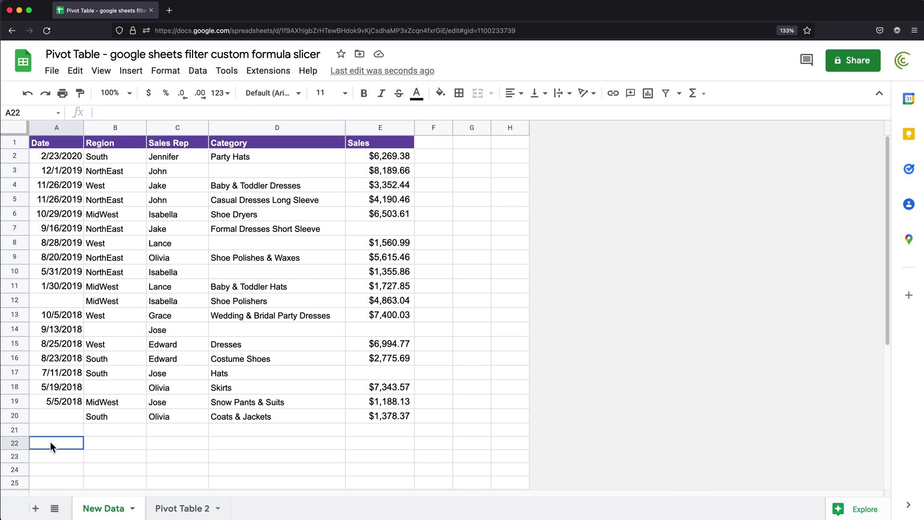
click(182, 508)
click(112, 223)
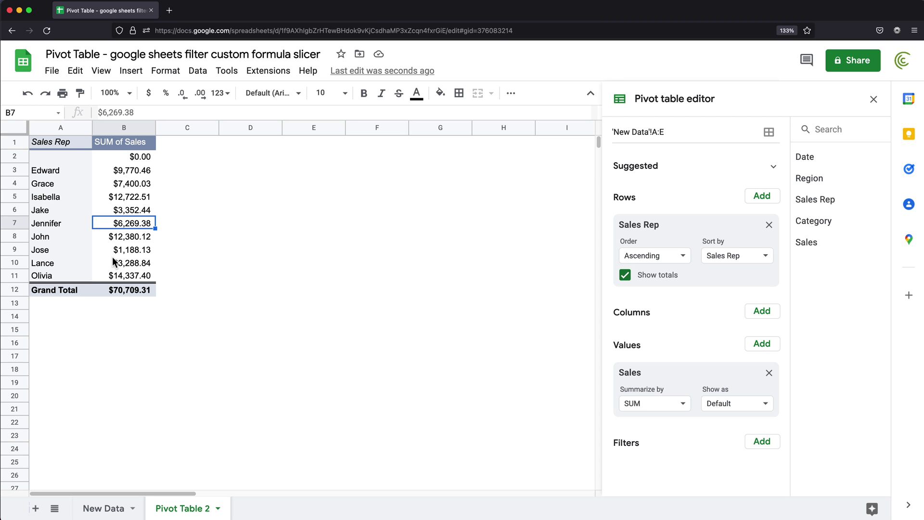
click(120, 514)
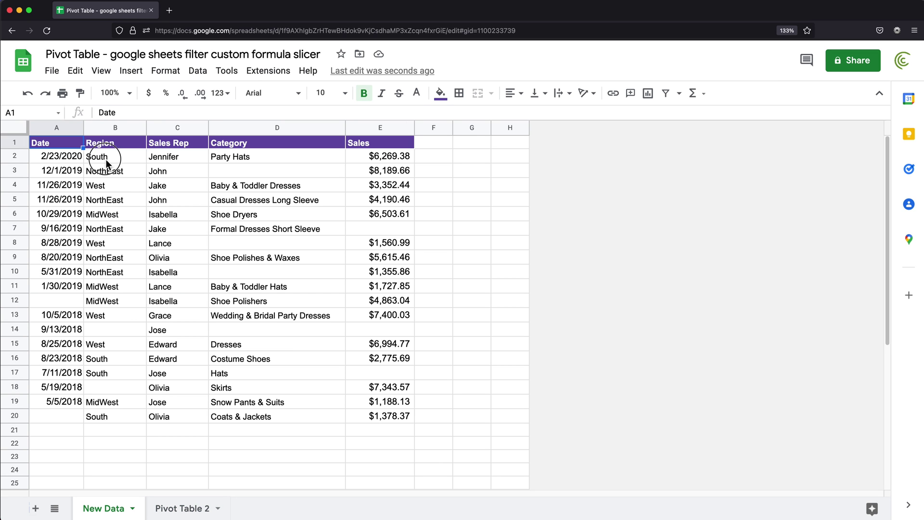
drag(108, 157, 121, 432)
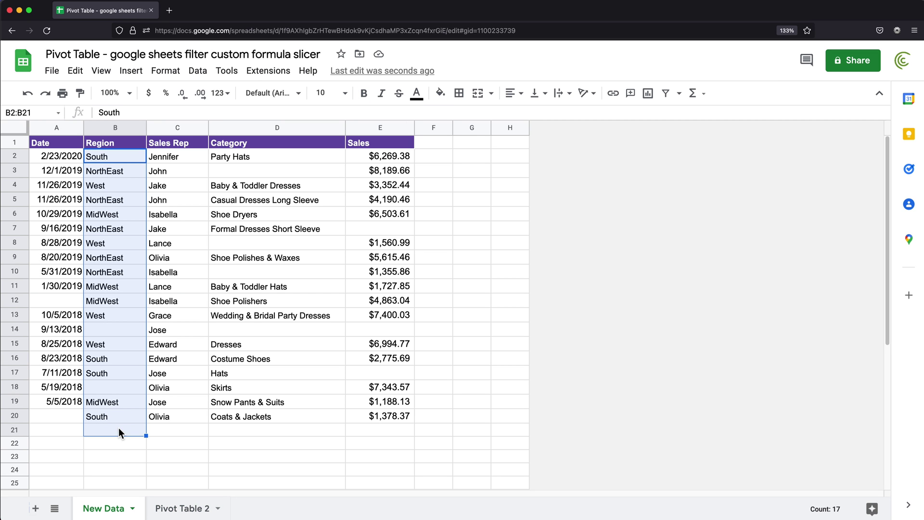
Add a Region filter to the pivot showing only MidWest.
click(177, 513)
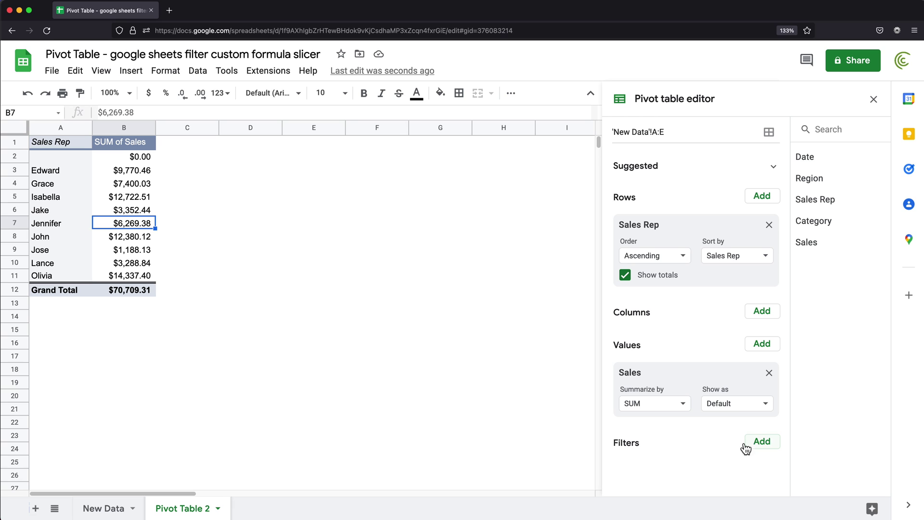
click(759, 441)
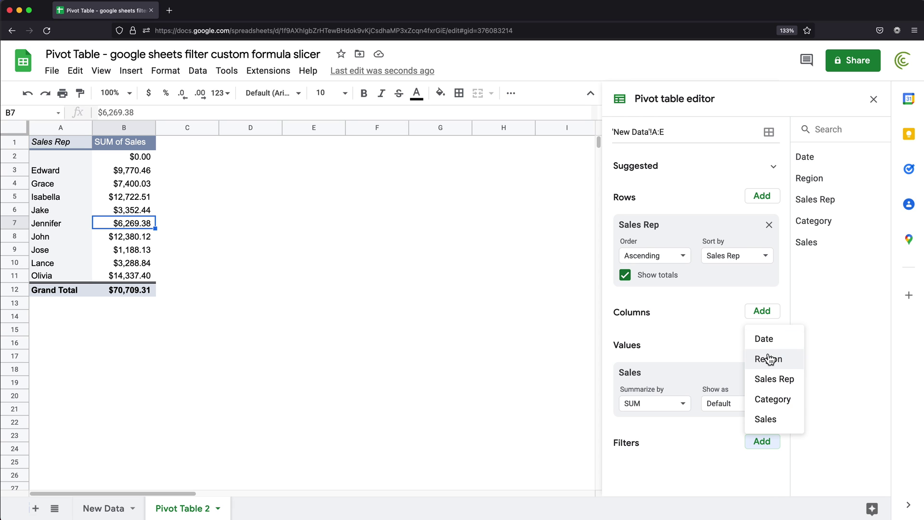
click(768, 358)
scroll(755, 423, down, 2)
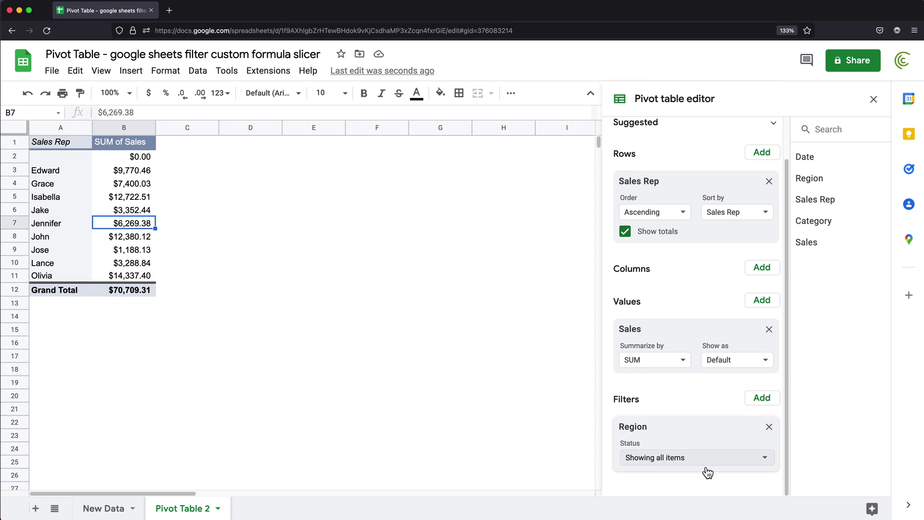
click(731, 462)
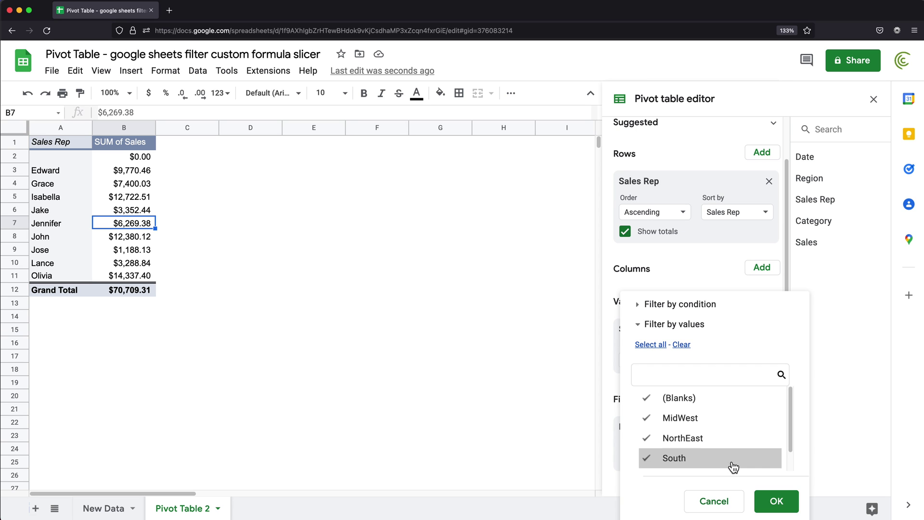
click(692, 404)
click(682, 346)
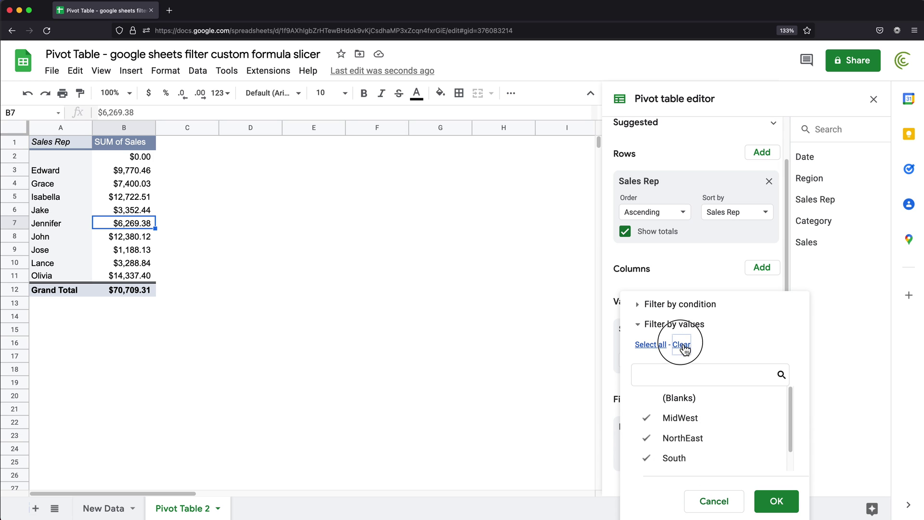
click(680, 418)
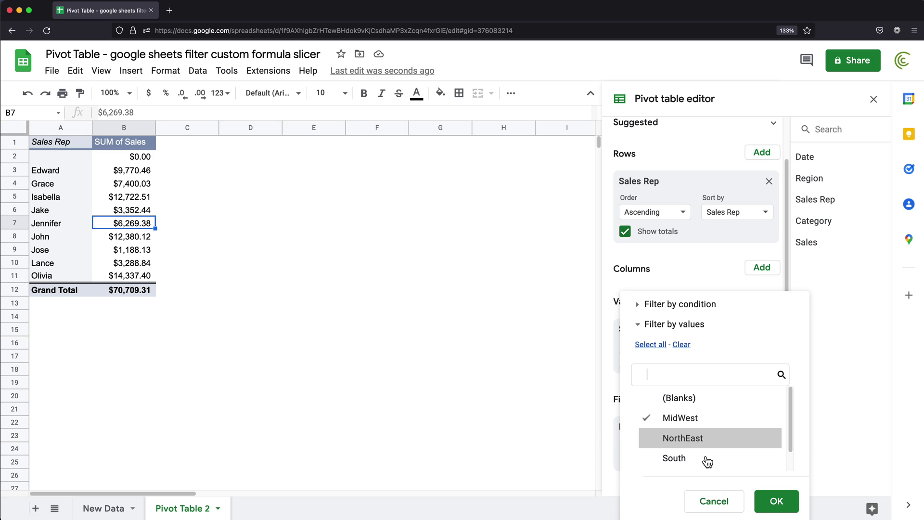
click(775, 501)
Switch the Region filter to NorthEast only, then back to all regions.
click(746, 464)
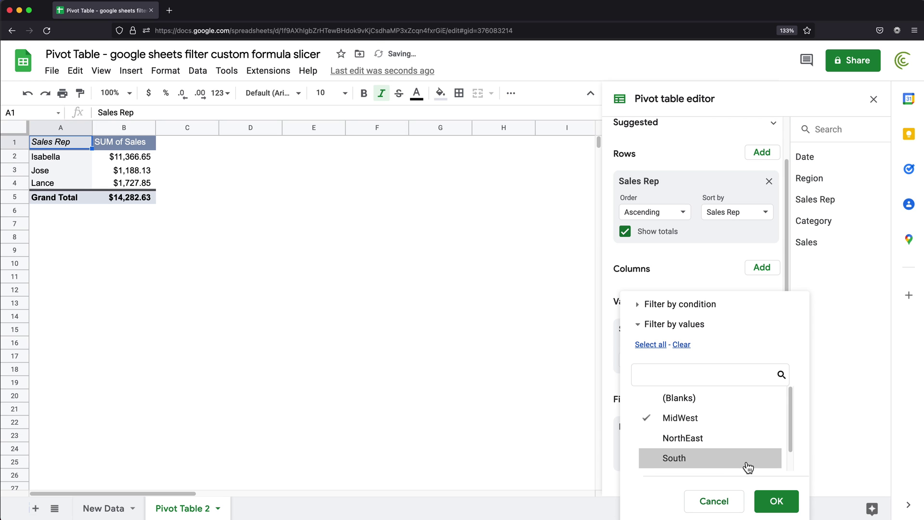
click(702, 442)
click(698, 421)
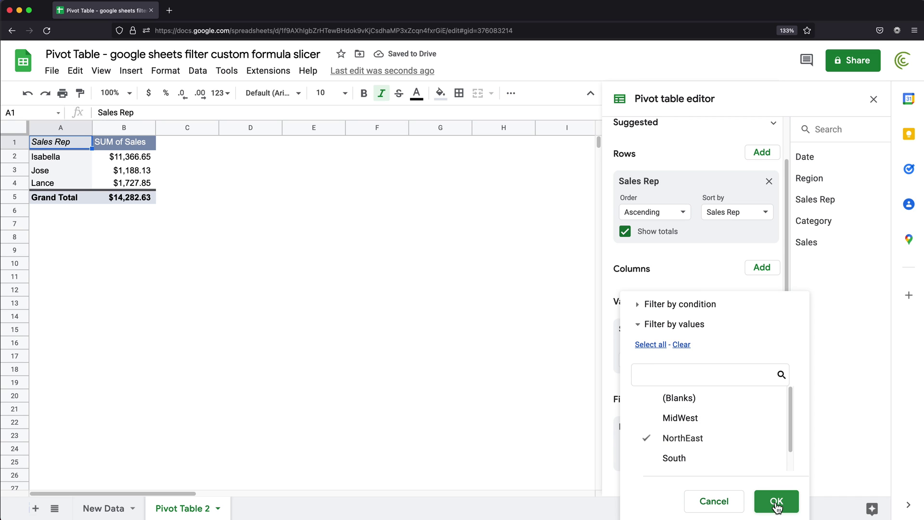
click(774, 503)
click(671, 458)
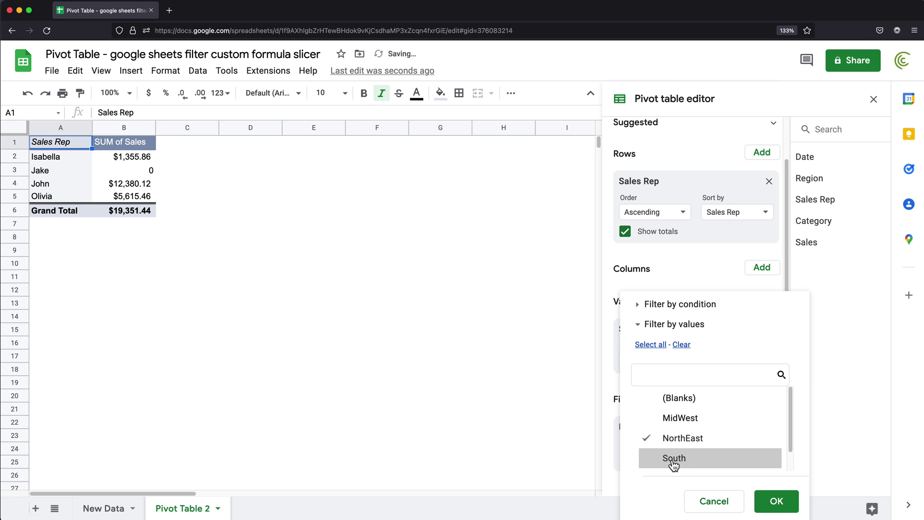
click(654, 345)
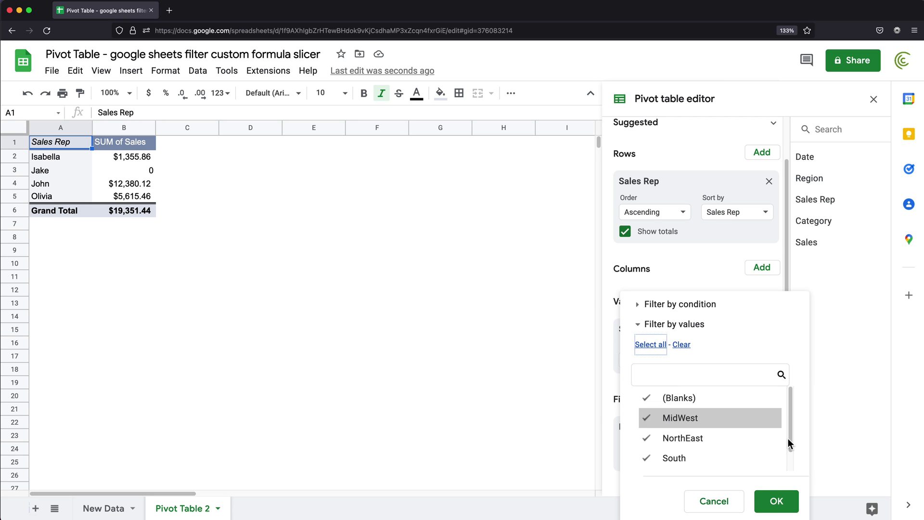
click(779, 503)
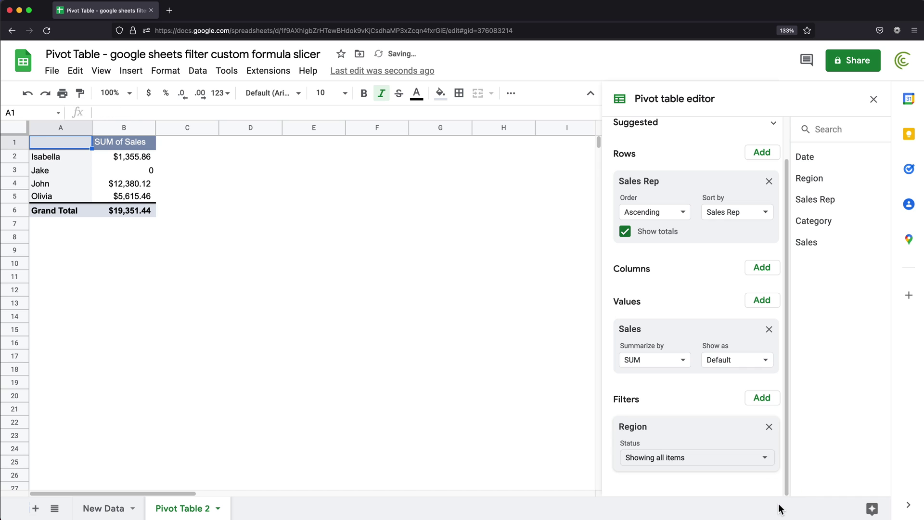
click(729, 460)
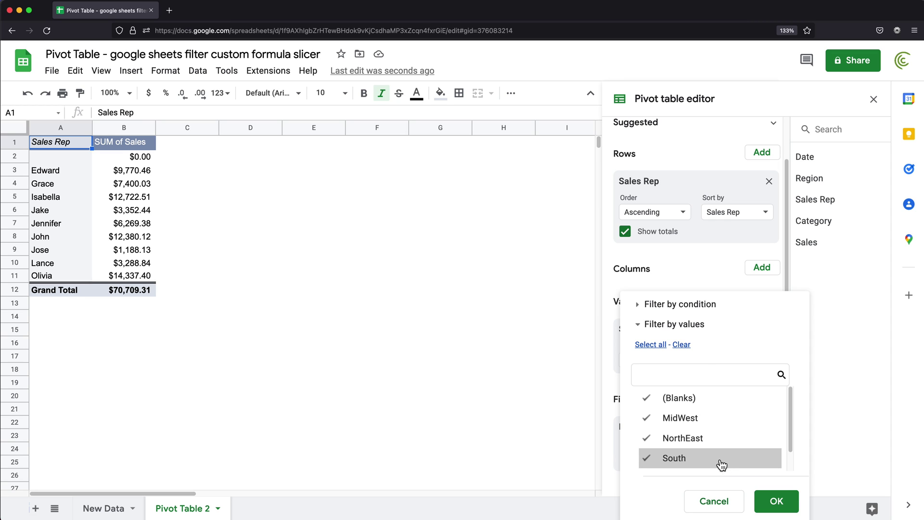
Set the Region filter's condition to Custom formula is.
click(636, 305)
click(755, 302)
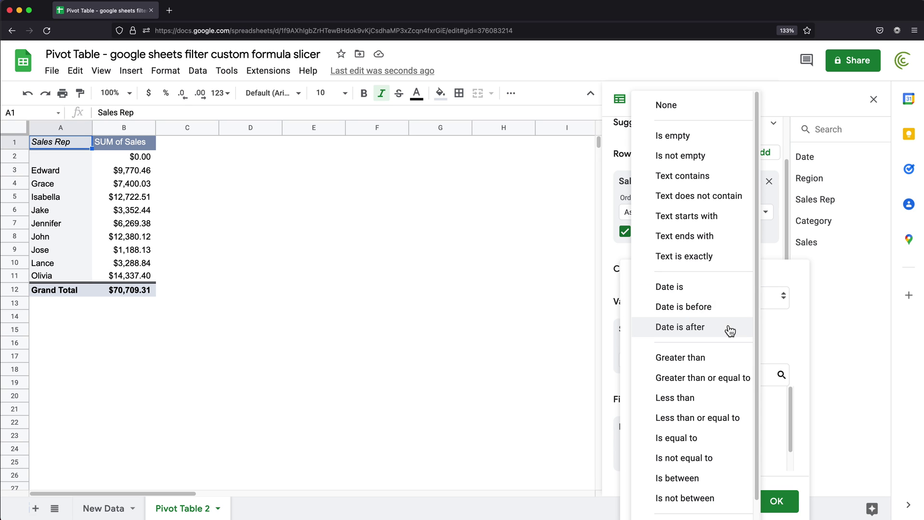
scroll(724, 327, down, 1)
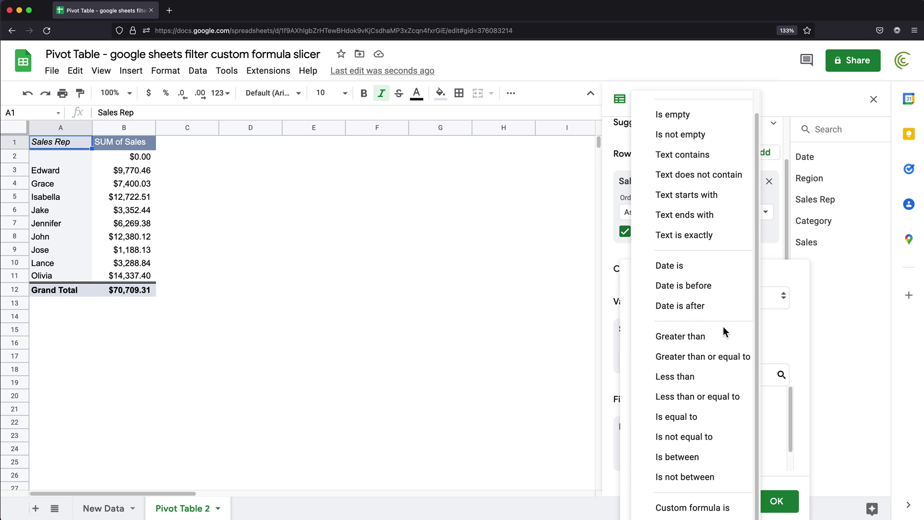
click(717, 511)
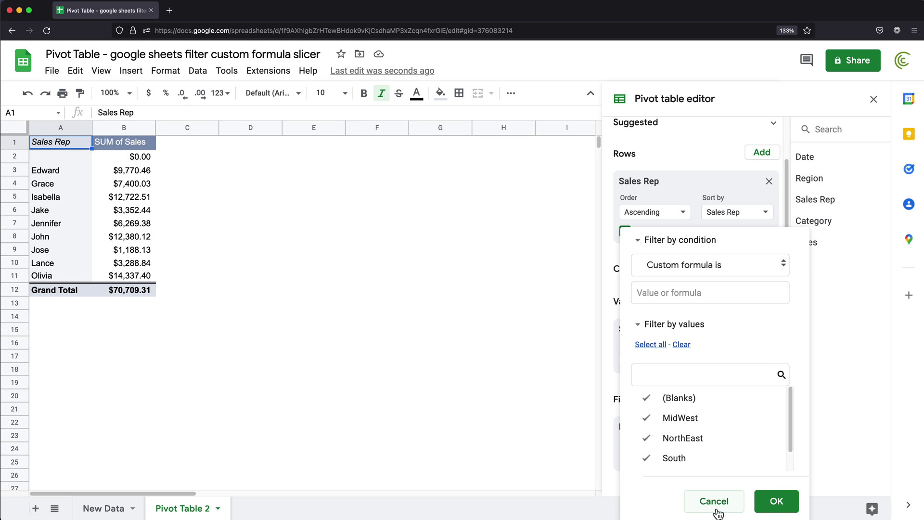
click(658, 295)
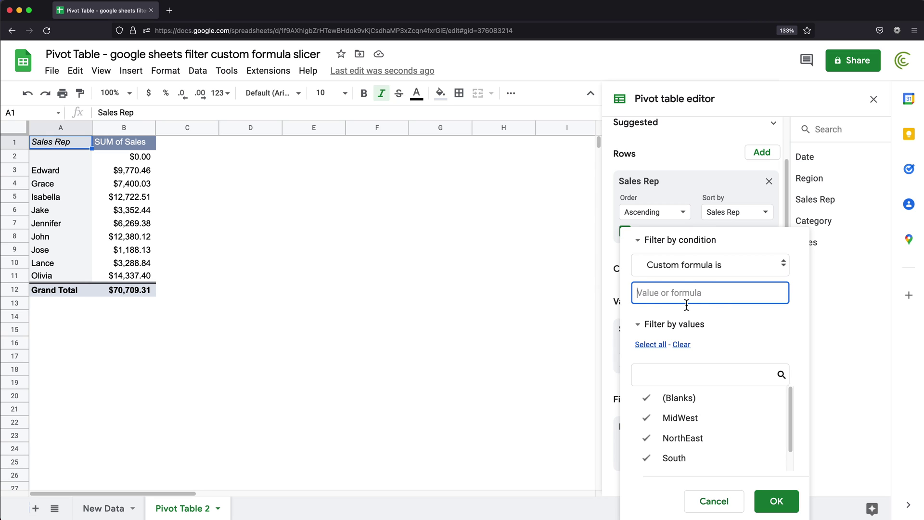
Type the custom formula =Region="MidWest", removing stray apostrophes.
text(=)
text(Region'')
key(End)
key(BackSpace)
key(Left)
key(Left)
key(BackSpace)
key(End)
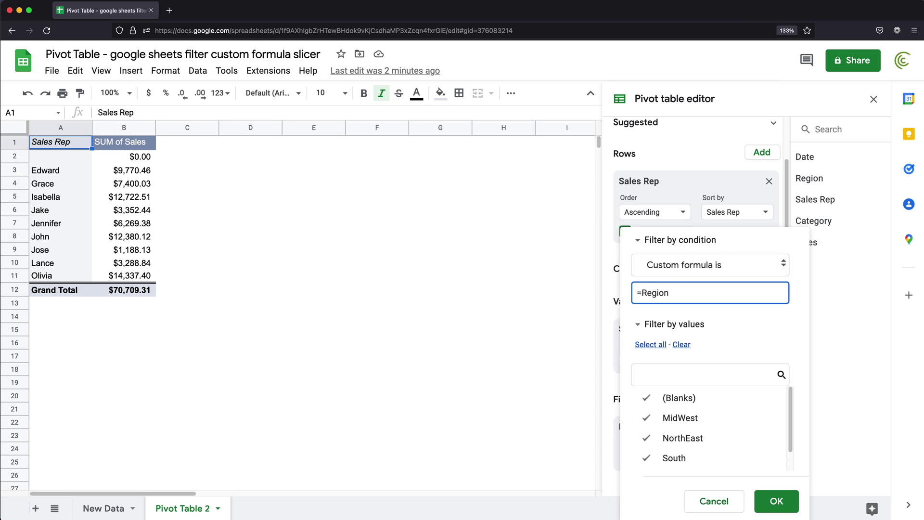
text(="MidWest)
text(")
Apply the MidWest formula filter and check the $14,282.63 total for three reps.
click(673, 296)
double_click(671, 296)
click(723, 292)
click(779, 505)
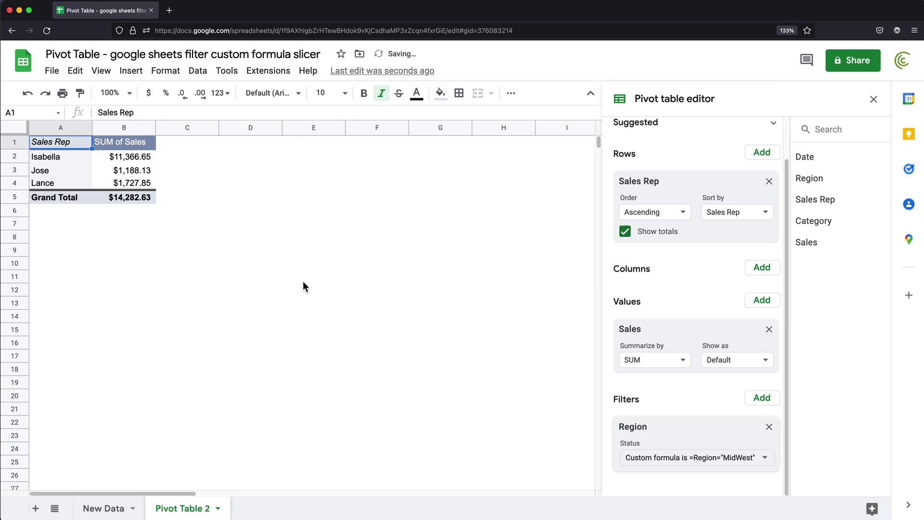
drag(56, 157, 138, 203)
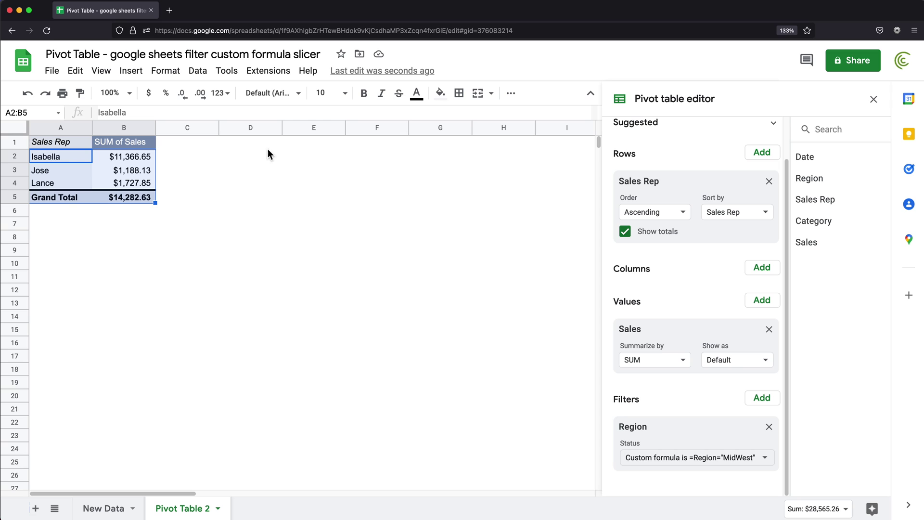
click(317, 143)
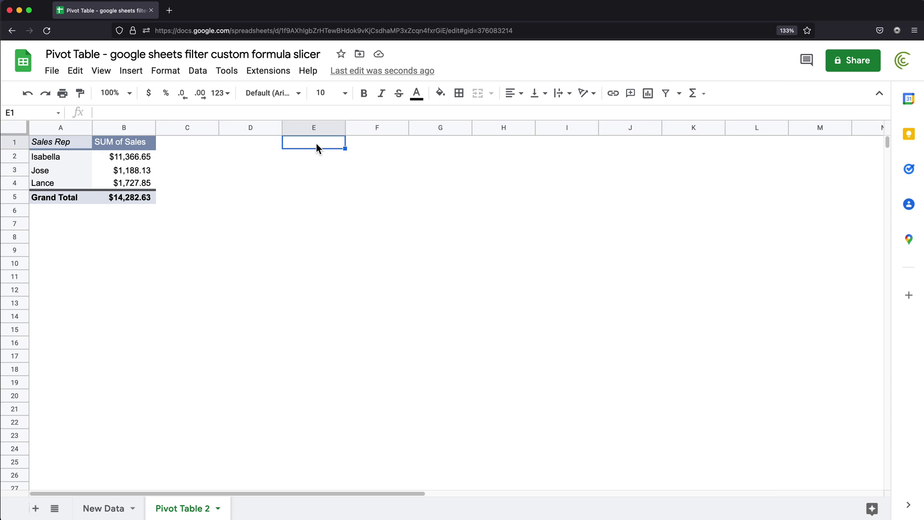
Enter MidWest in E1 and change the Region filter formula to =Region=E1.
text(MidWest)
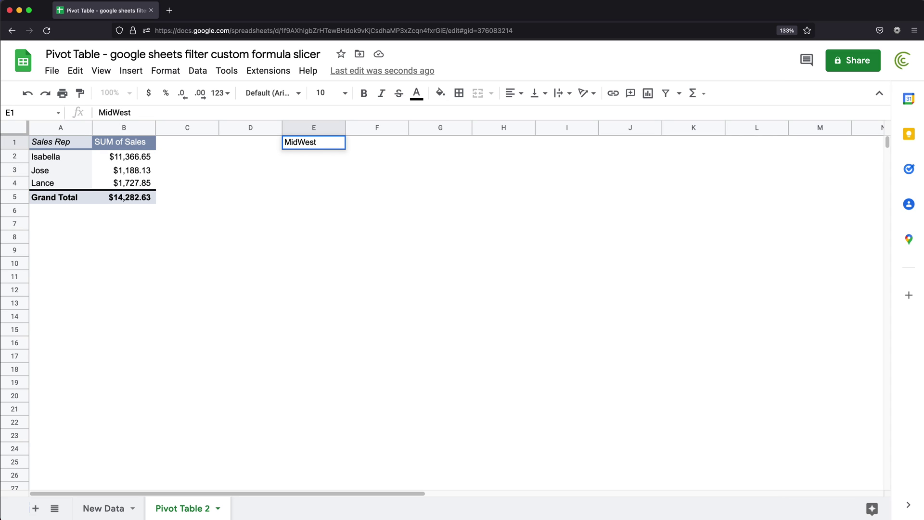
key(Return)
click(122, 175)
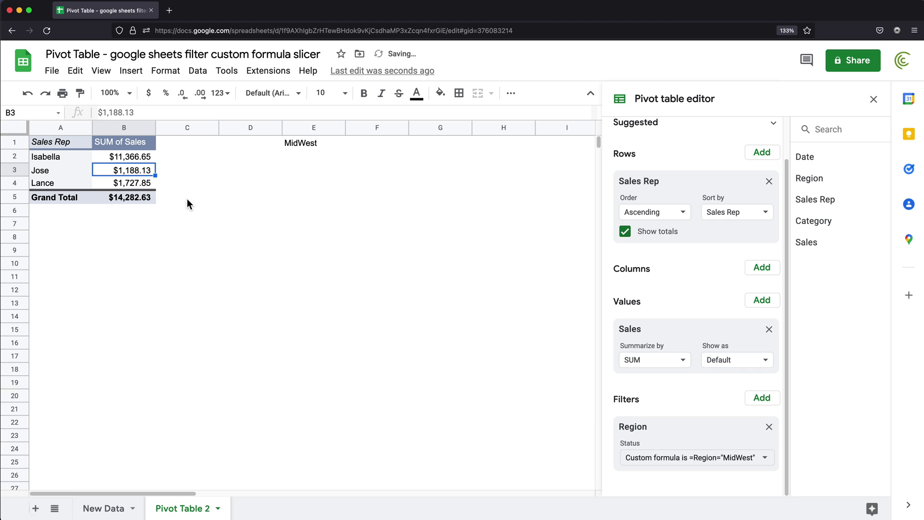
click(732, 463)
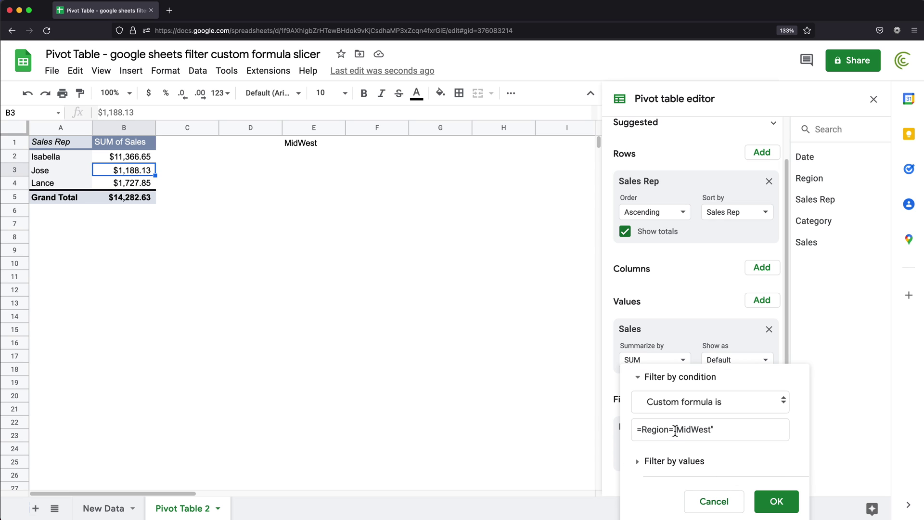
drag(674, 431, 796, 440)
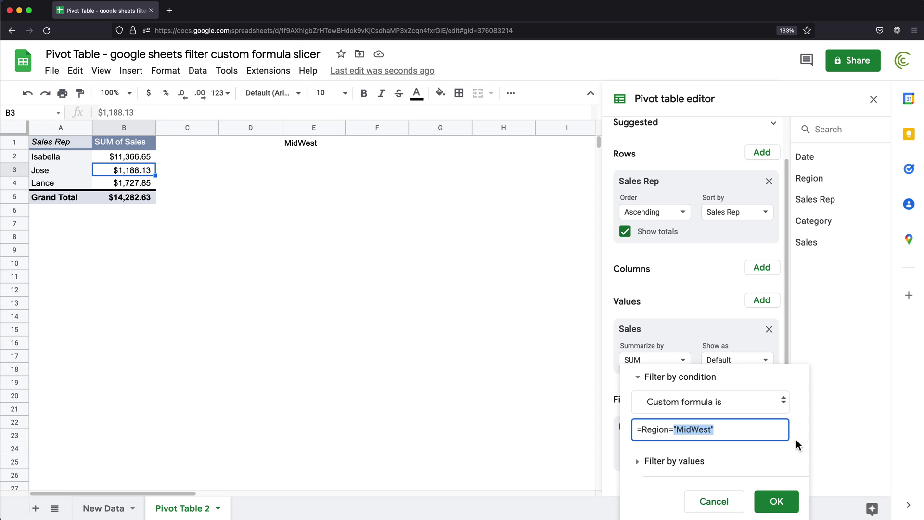
key(BackSpace)
text(E)
key(BackSpace)
text(E1)
click(775, 501)
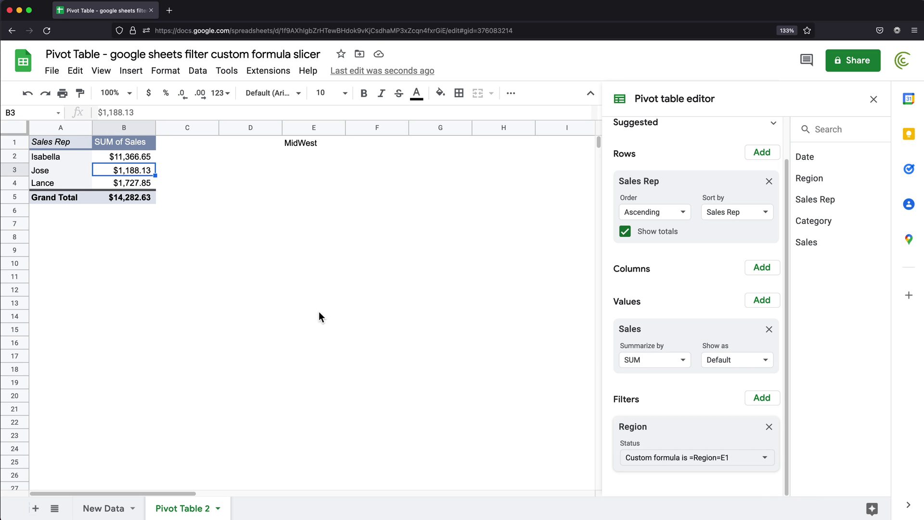
Type West into cell E1 so the pivot refreshes.
click(313, 145)
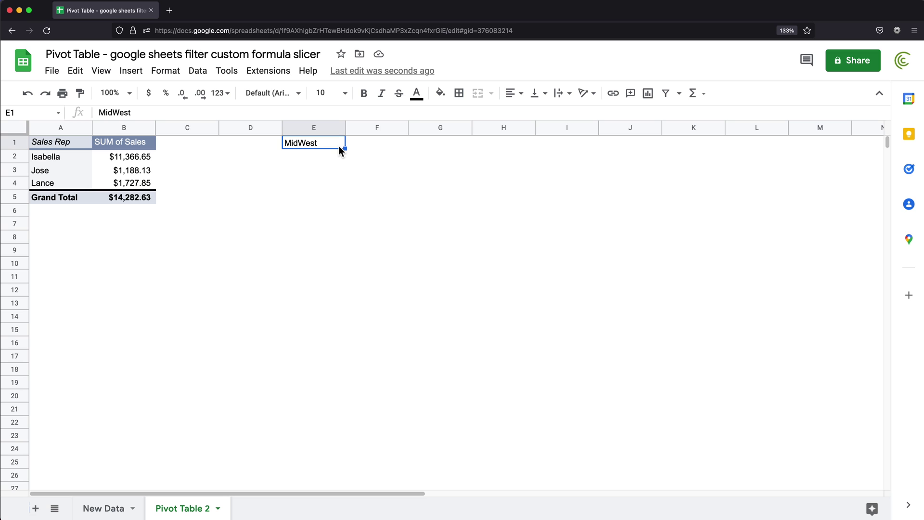
text(West)
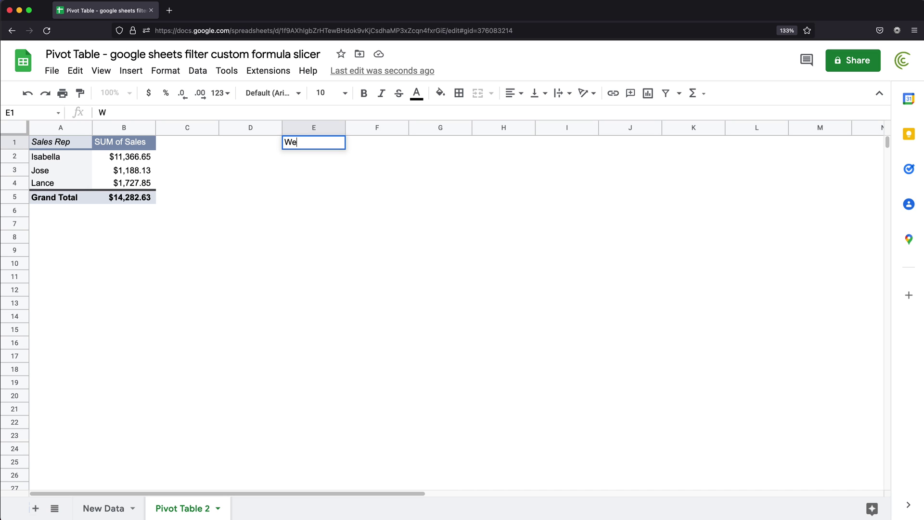
click(312, 162)
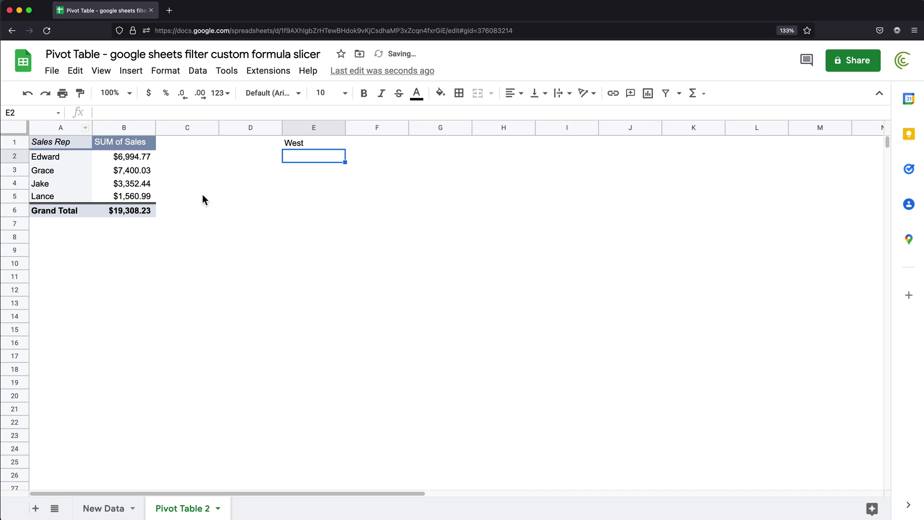
Count the Region values on New Data, then reselect E1 on Pivot Table 2.
click(119, 503)
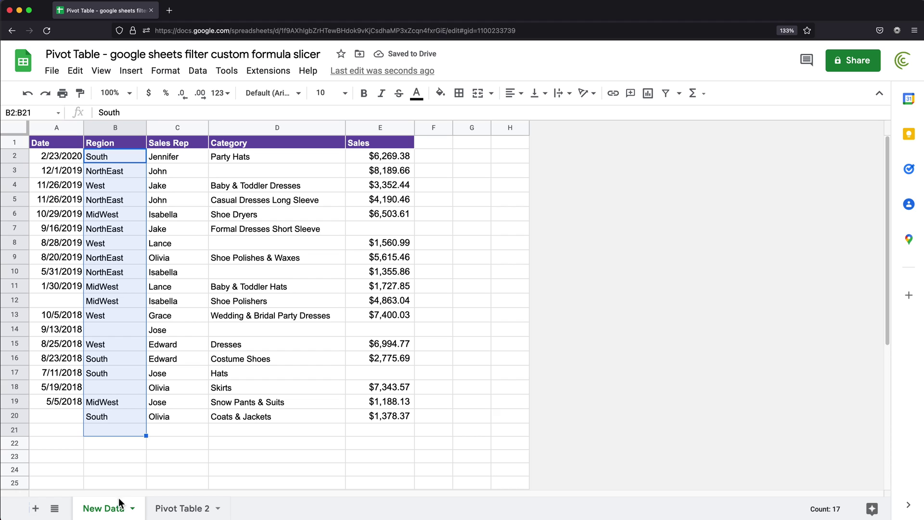
click(102, 186)
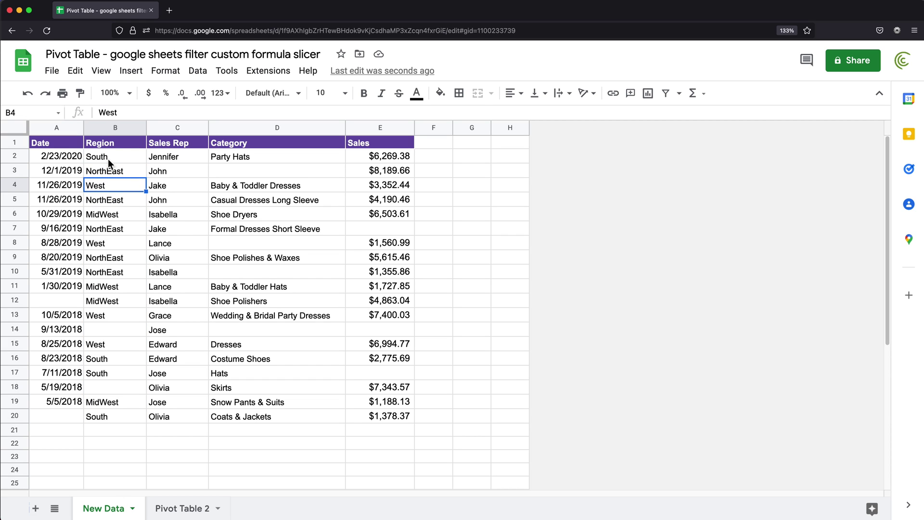
drag(108, 158, 106, 416)
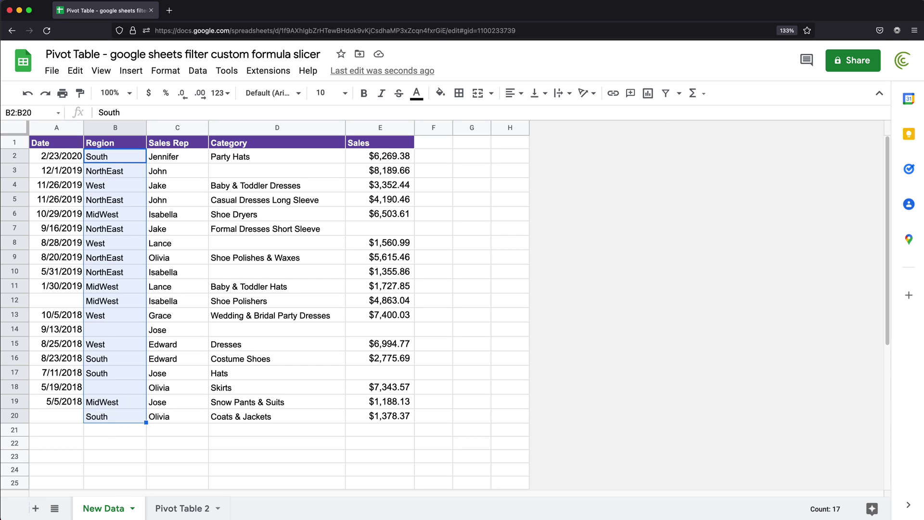
click(185, 508)
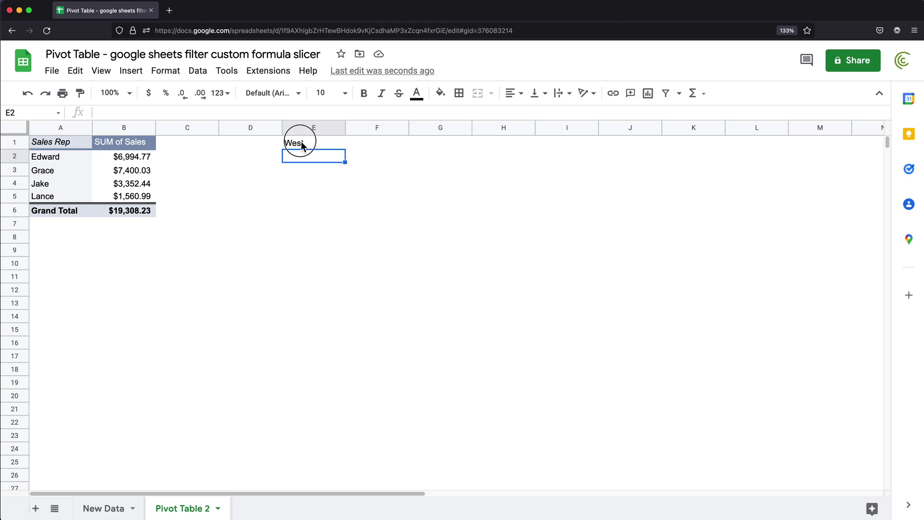
click(301, 143)
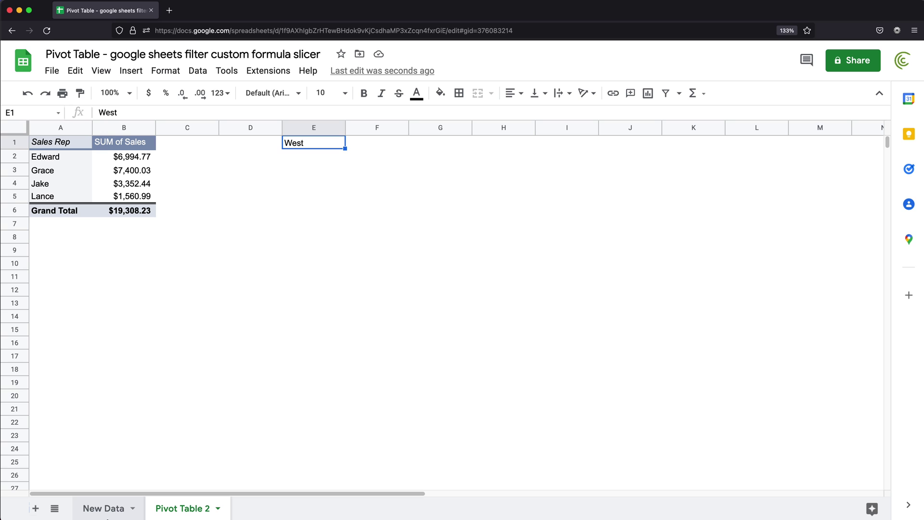
Add a new sheet named Dropdown.
click(36, 508)
double_click(252, 510)
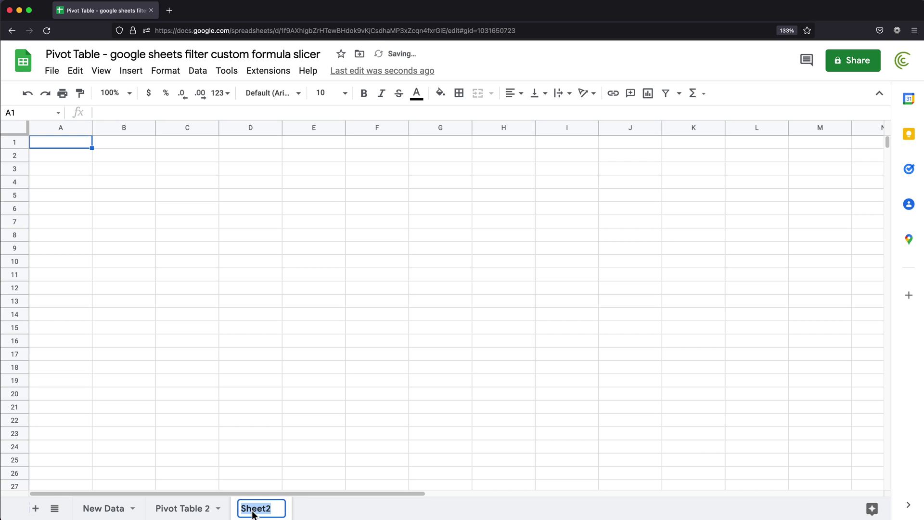
text(Drop)
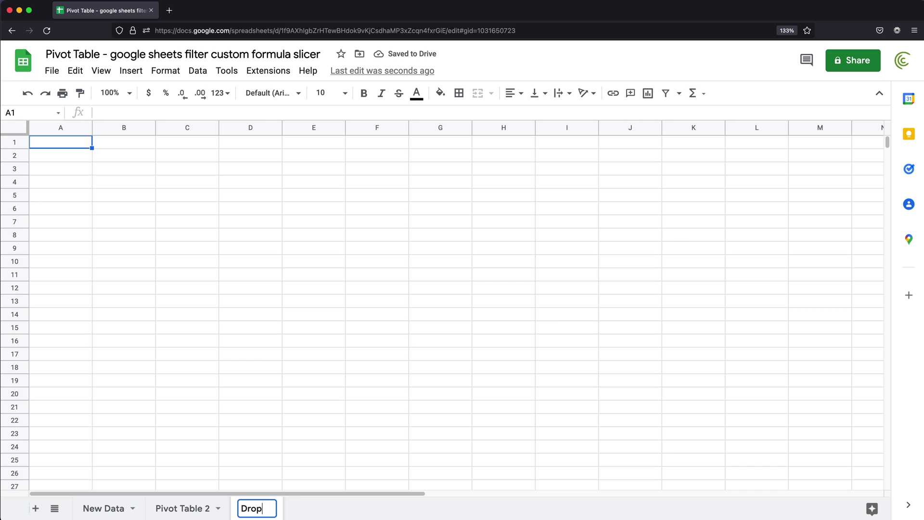
text(down)
key(Return)
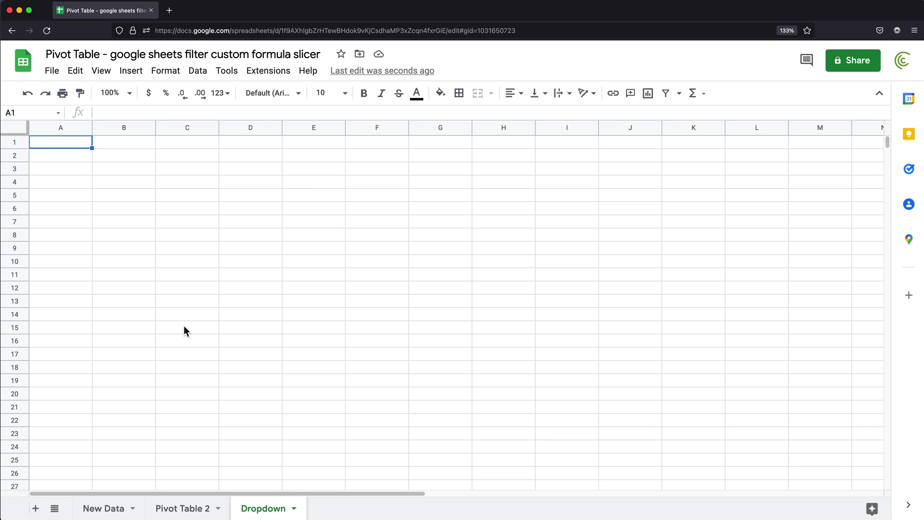
Enter =UNIQUE('New Data'!B2:B) in A1 of the Dropdown sheet.
click(114, 510)
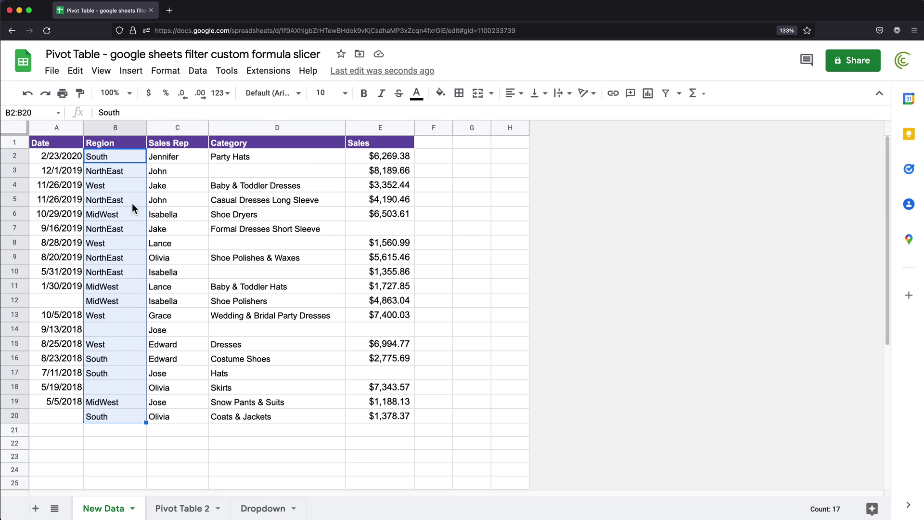
click(110, 156)
drag(111, 156, 99, 419)
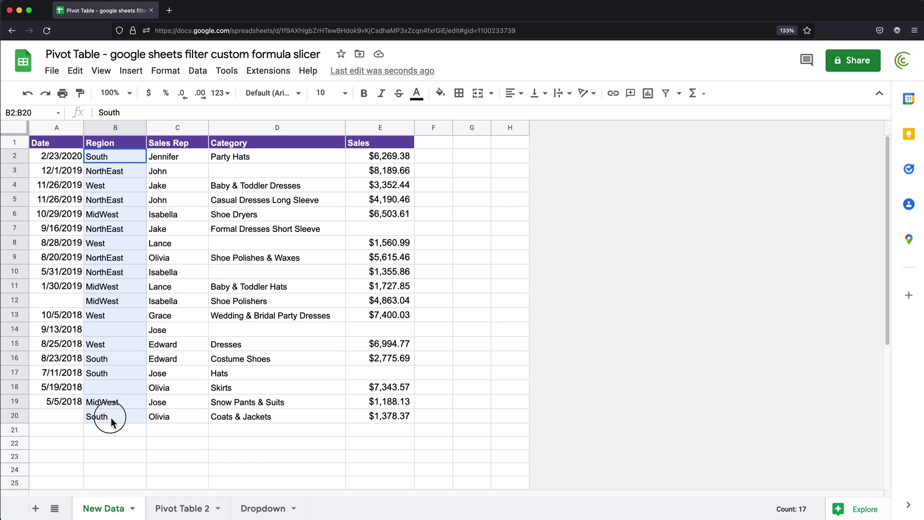
click(258, 515)
click(54, 143)
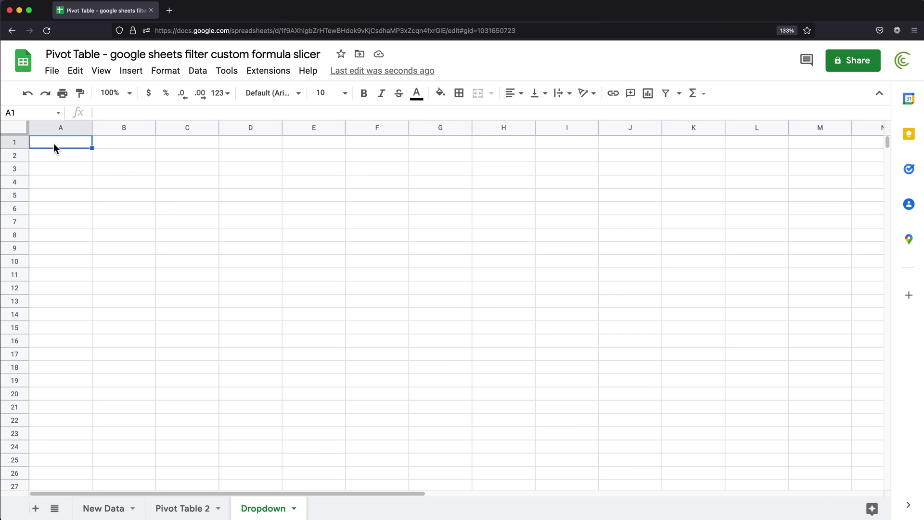
text(=)
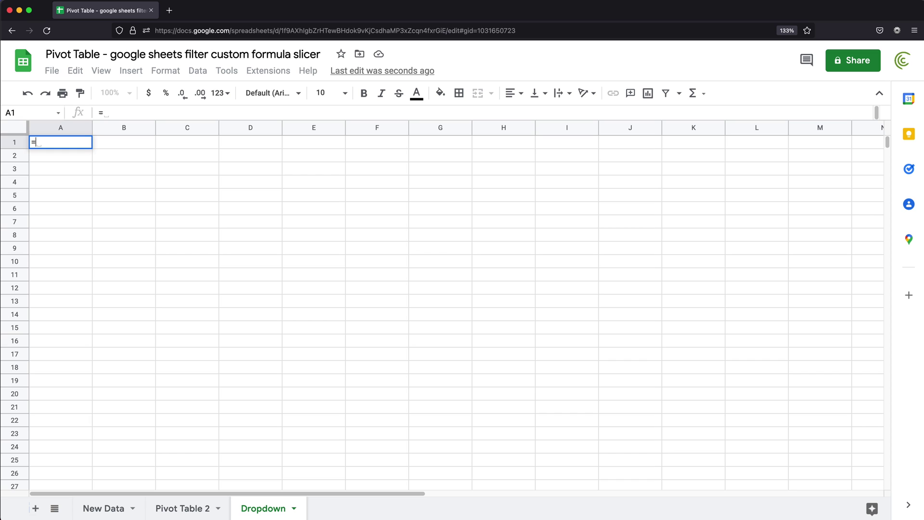
text(UNI)
key(Tab)
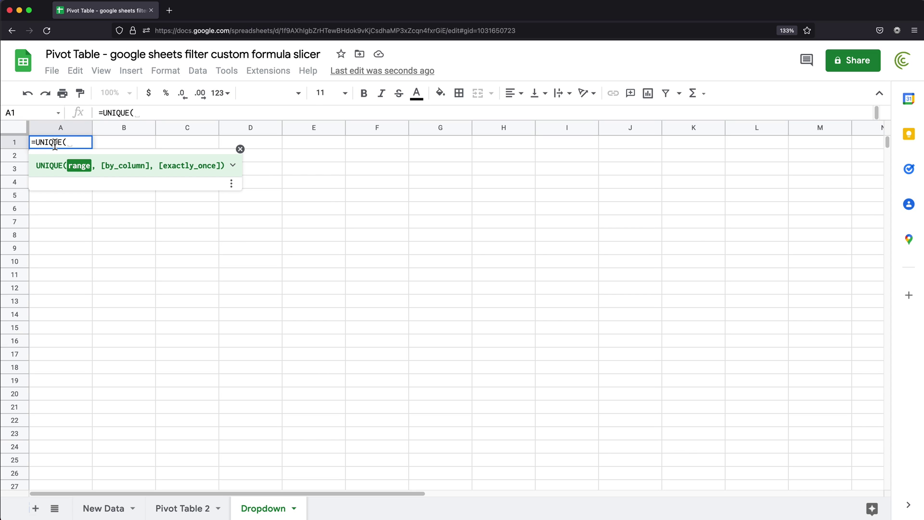
click(118, 513)
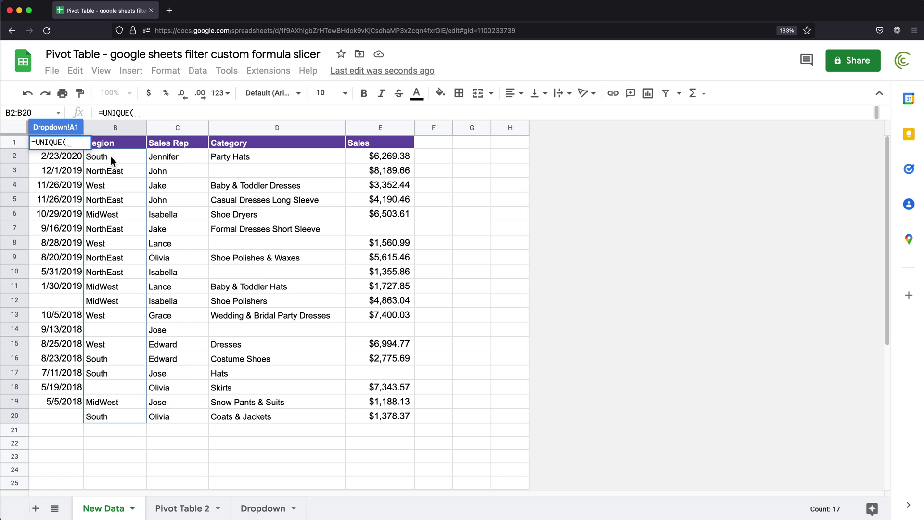
drag(128, 158, 124, 316)
key(BackSpace)
key(BackSpace)
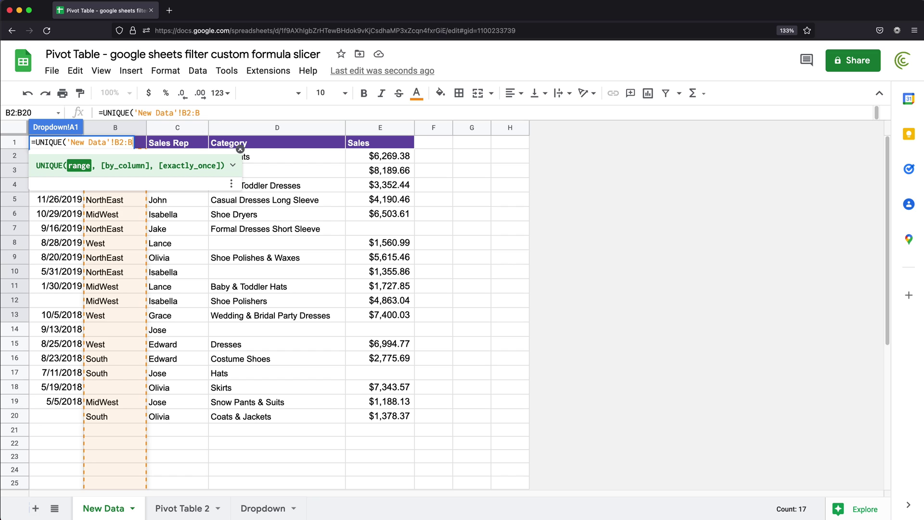
text())
key(Return)
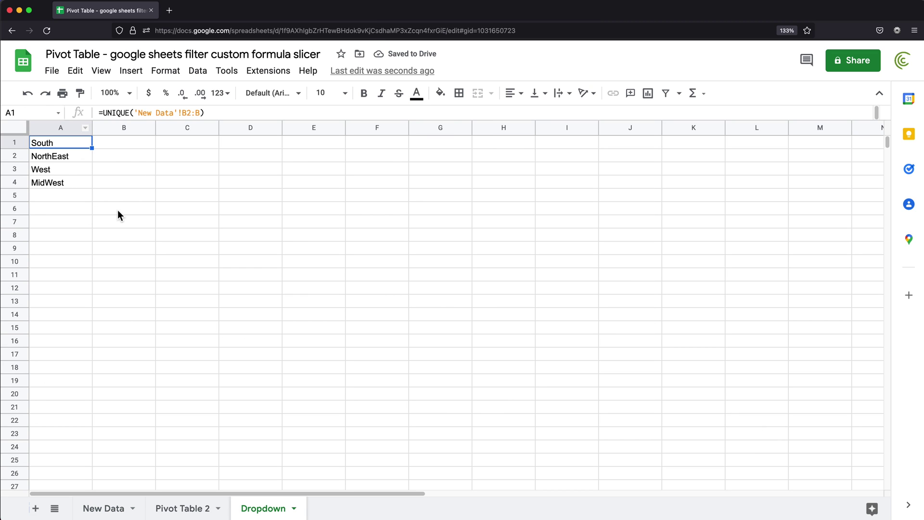
Wrap the A1 formula in SORT to give =SORT(UNIQUE('New Data'!B2:B)).
double_click(53, 141)
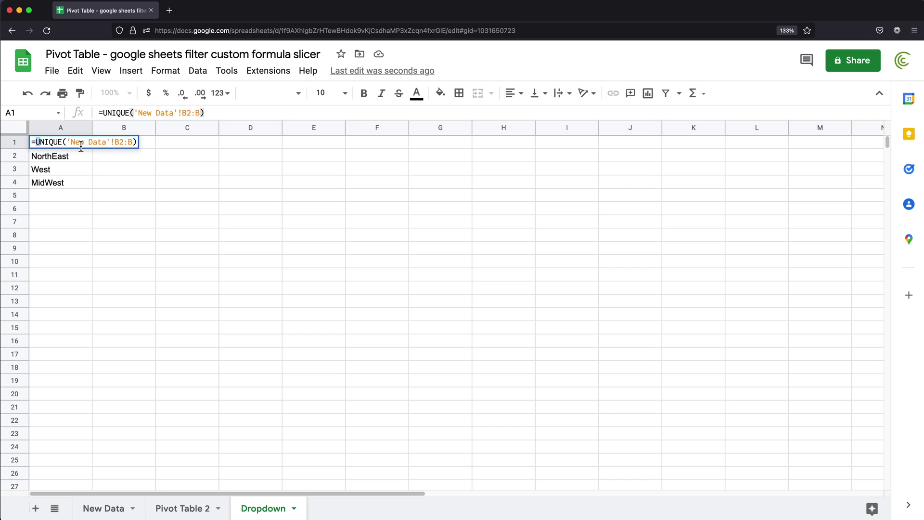
key(Home)
key(Right)
text(SORT()
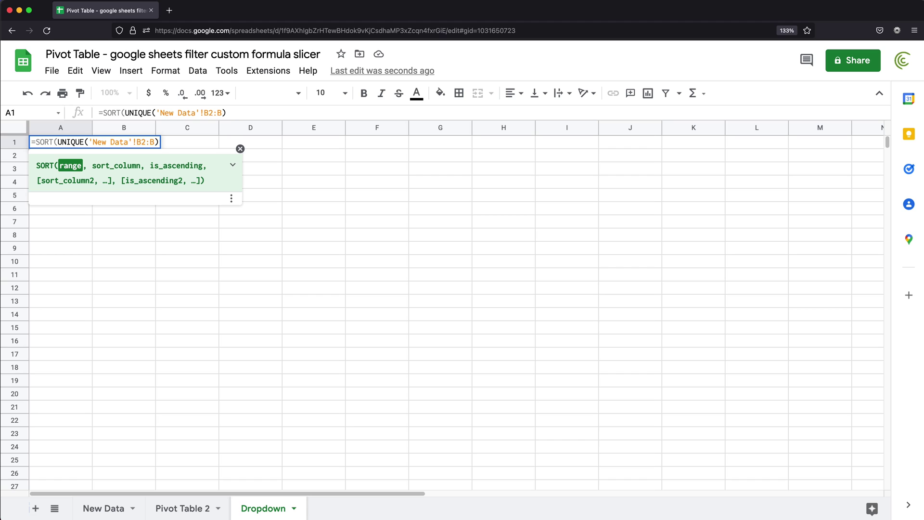
key(End)
text())
key(Return)
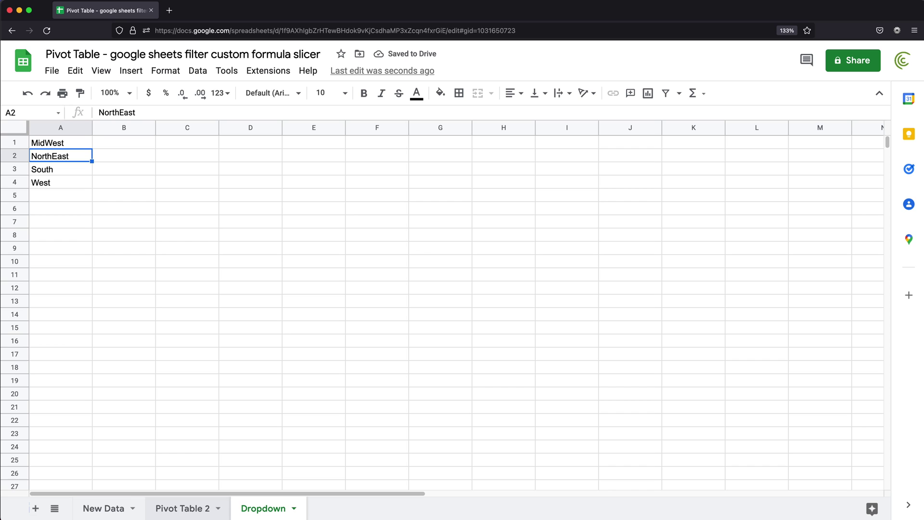
Give E1 a dropdown validation listing Dropdown!A:A that rejects other input.
click(192, 514)
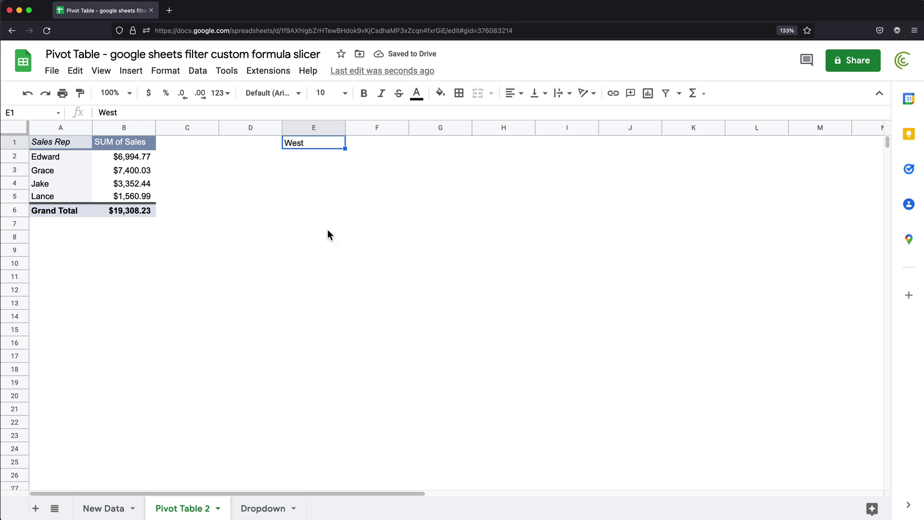
click(197, 74)
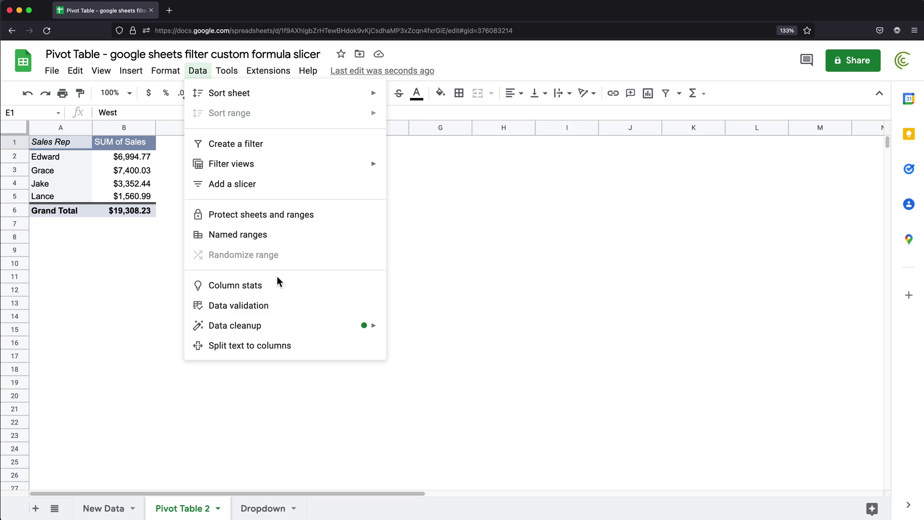
click(274, 306)
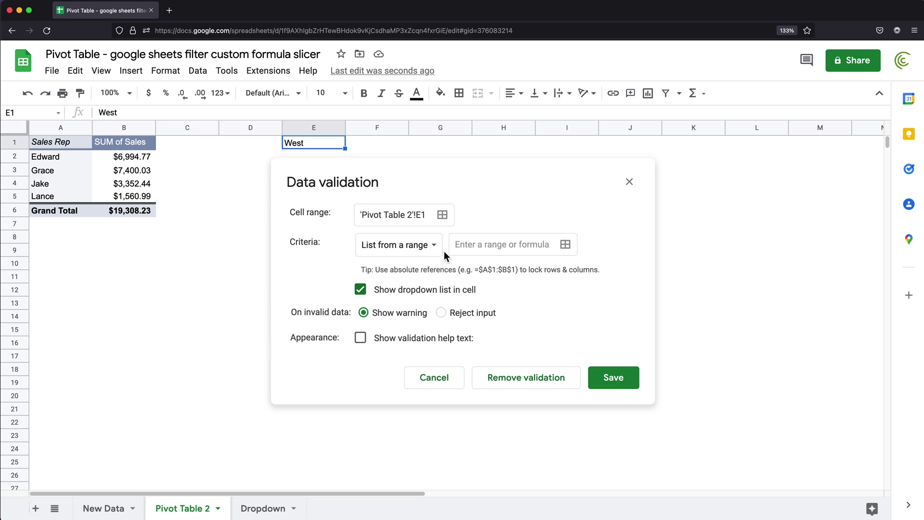
click(525, 252)
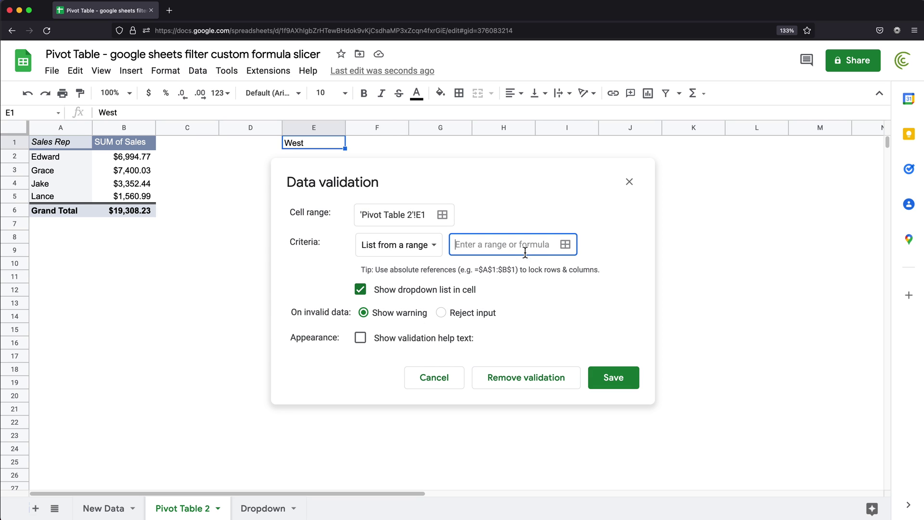
click(569, 249)
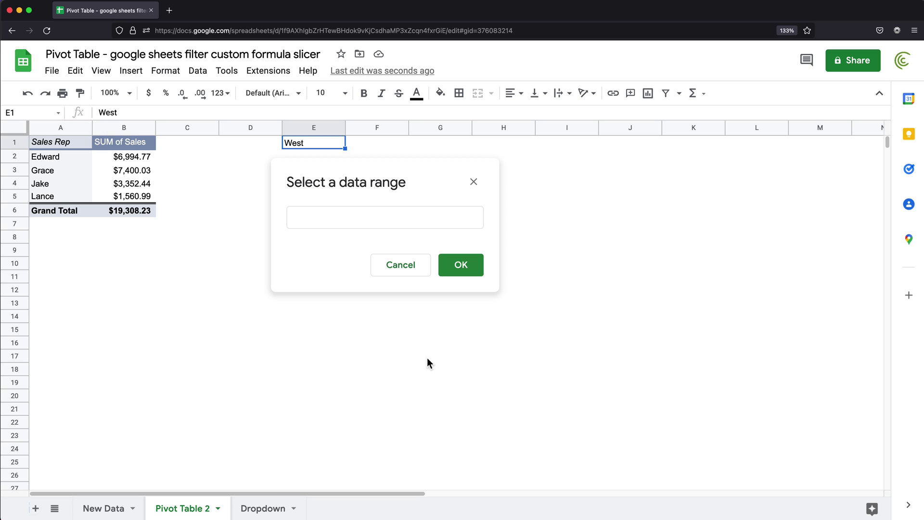
click(264, 510)
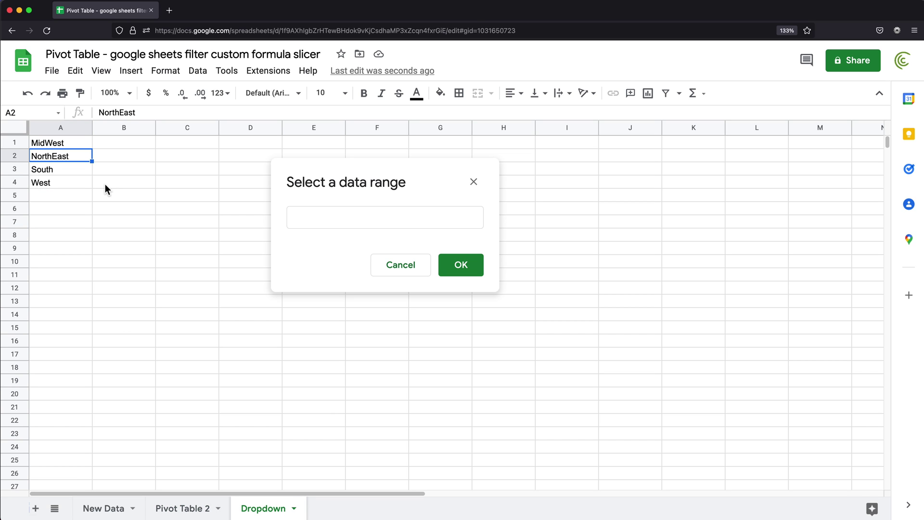
click(61, 128)
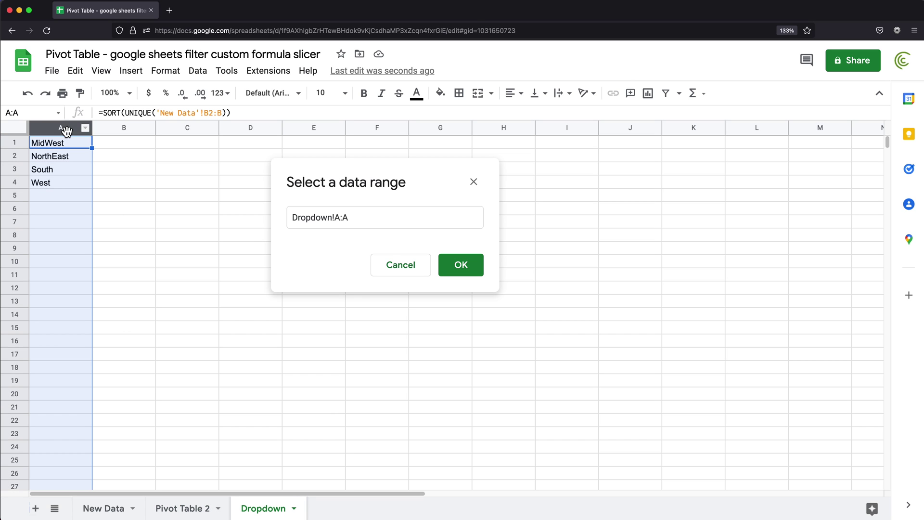
click(461, 265)
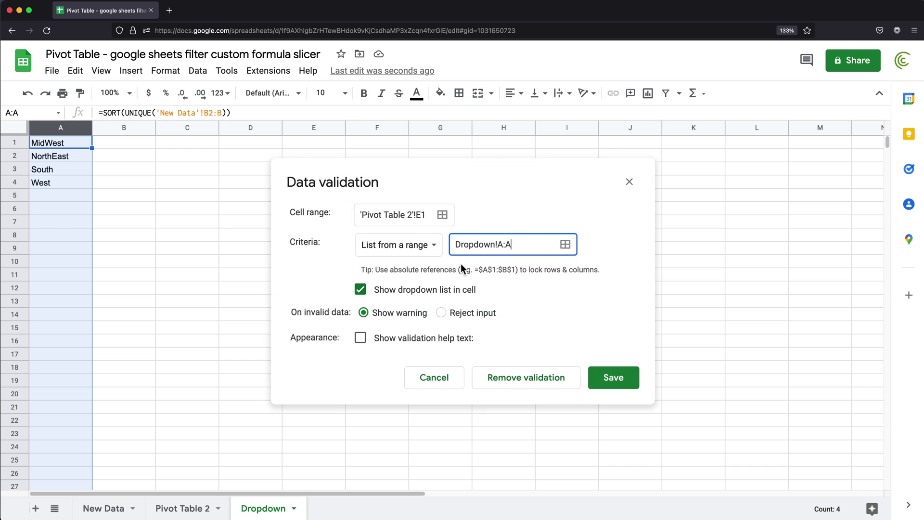
click(458, 314)
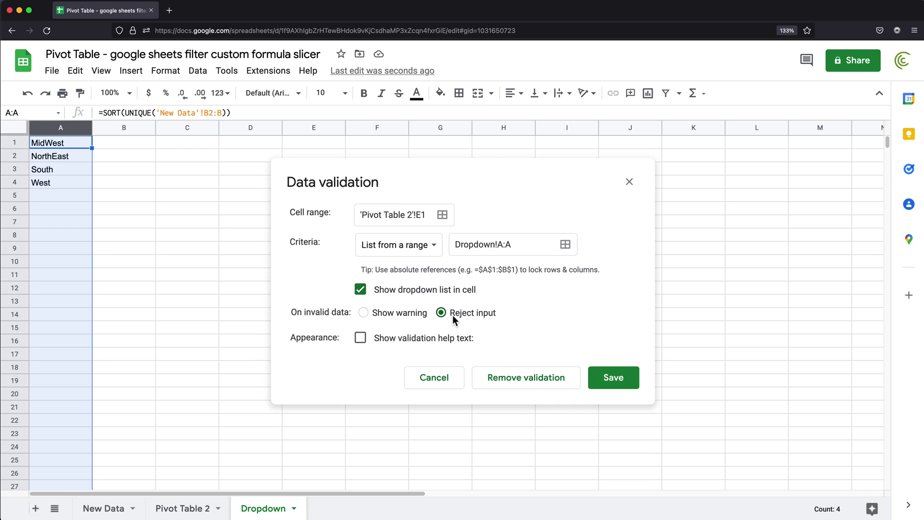
click(632, 381)
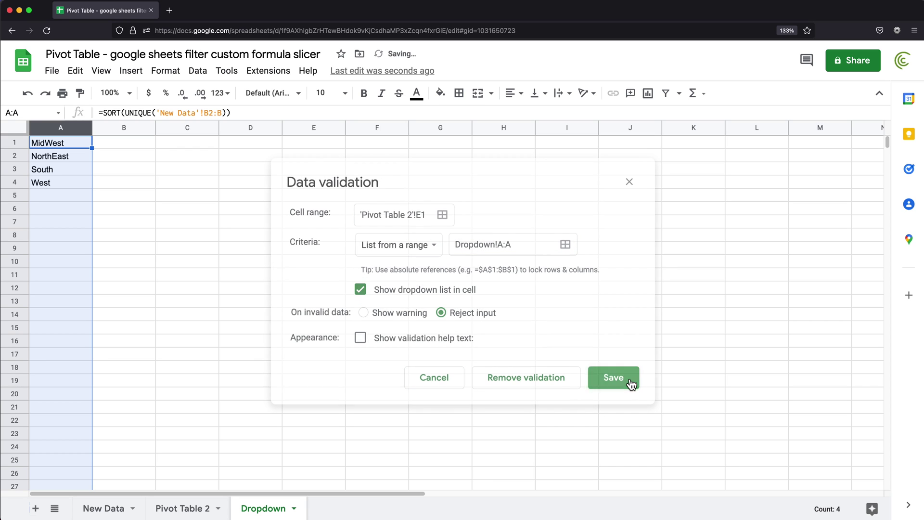
click(184, 514)
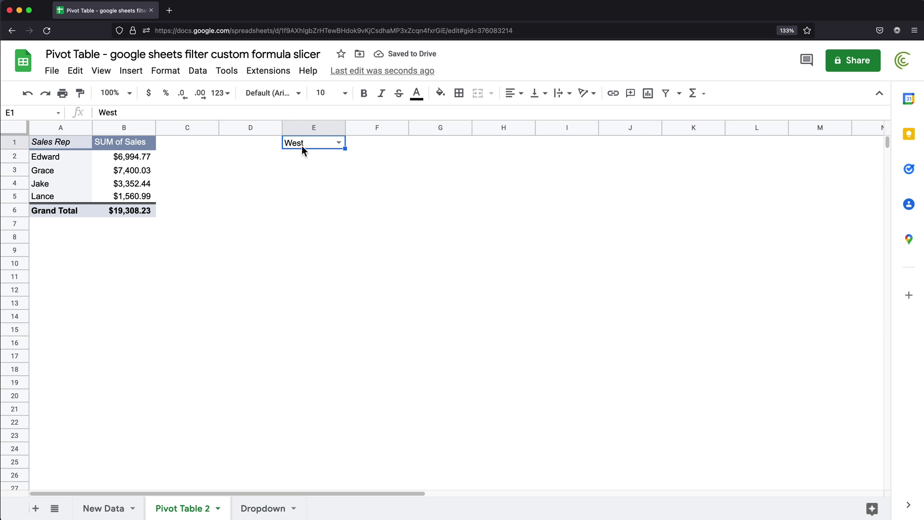
Cycle E1 through NorthEast, South and West, ending on NorthEast ($19,351.44).
click(338, 142)
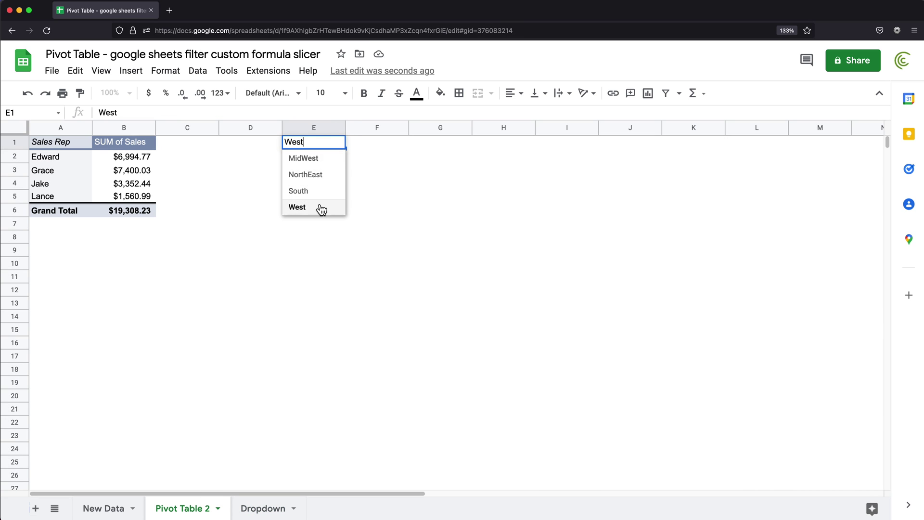
click(317, 175)
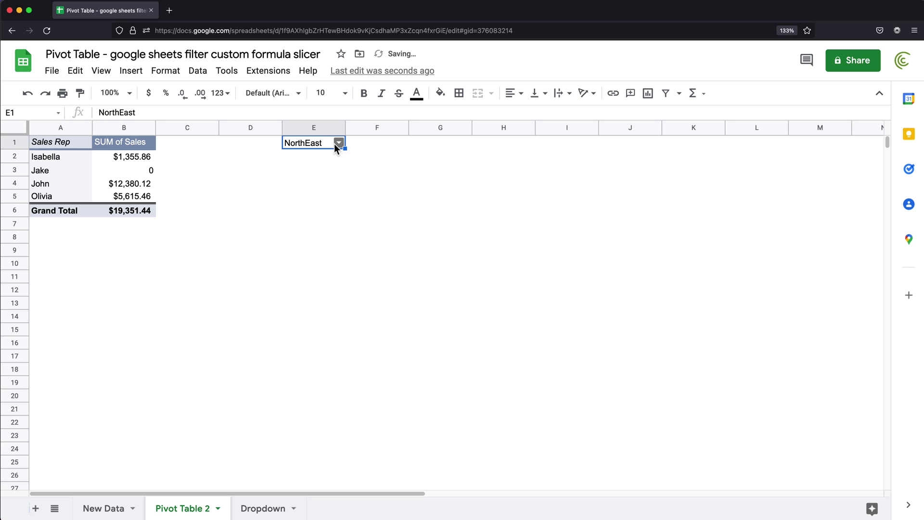
click(337, 143)
click(321, 176)
double_click(338, 146)
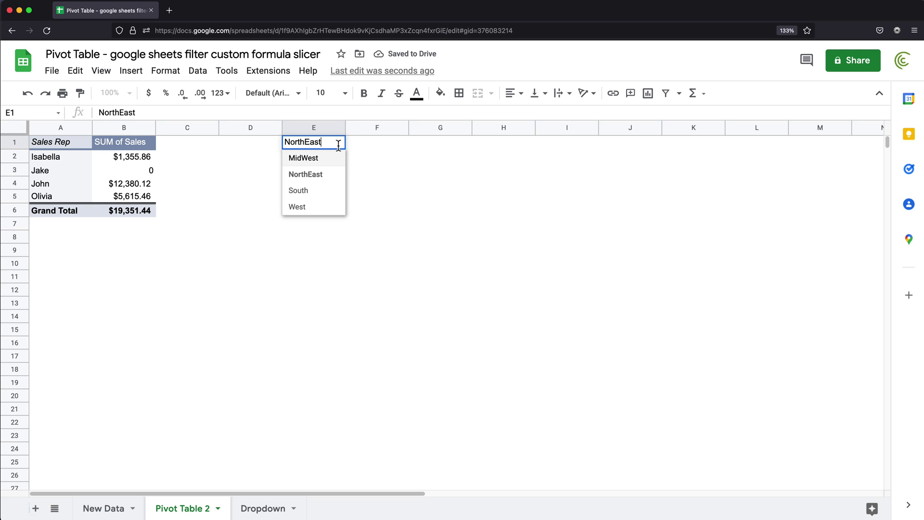
click(323, 191)
double_click(335, 143)
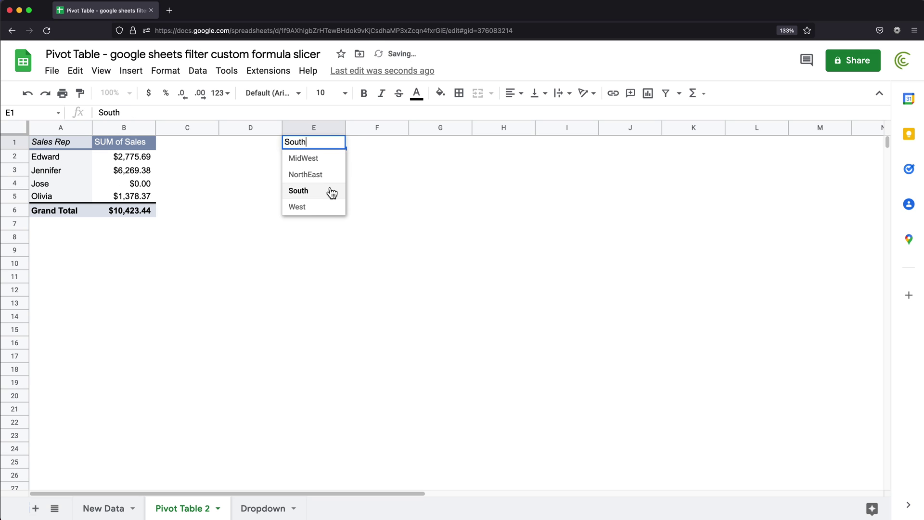
click(329, 207)
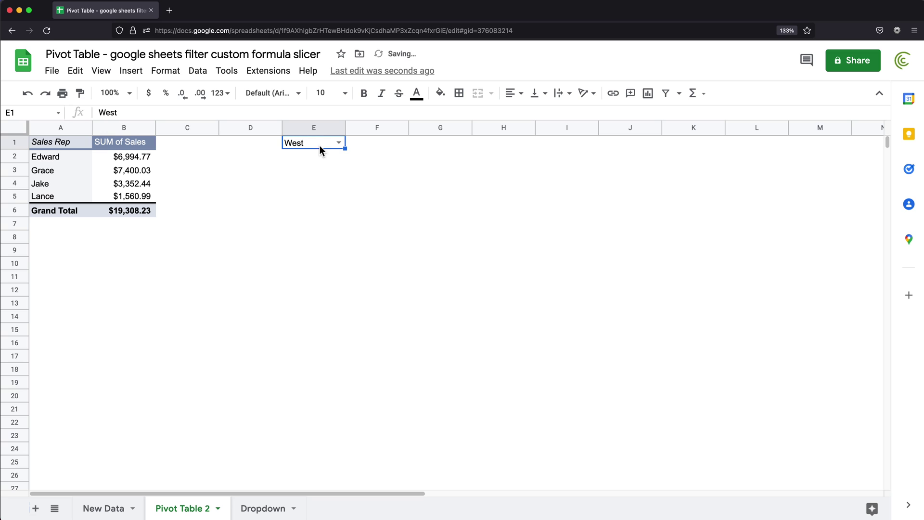
double_click(319, 145)
click(319, 183)
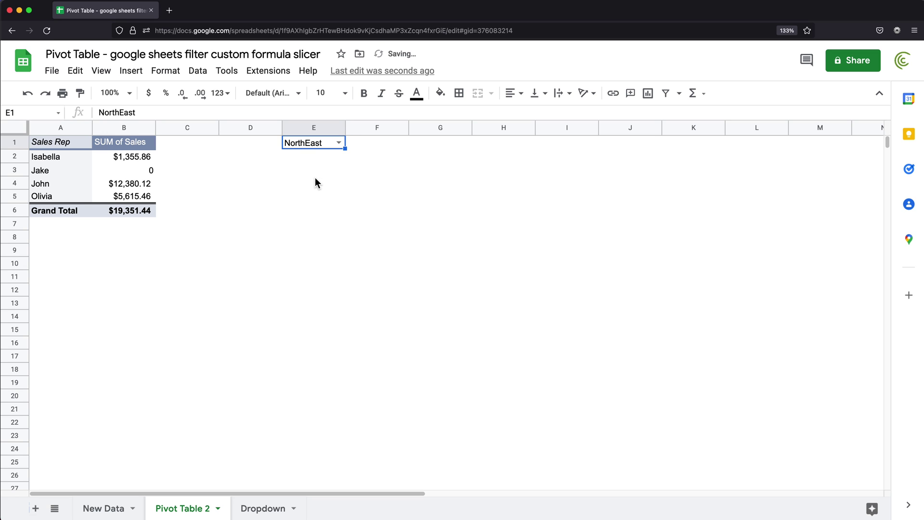
click(340, 142)
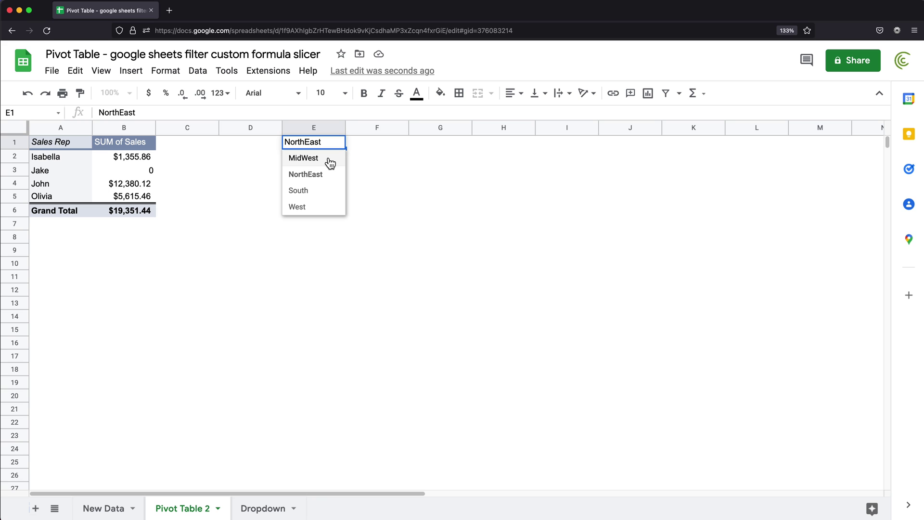
On the Dropdown sheet, insert a blank top row and enter All in A1 above the sorted regions.
click(276, 143)
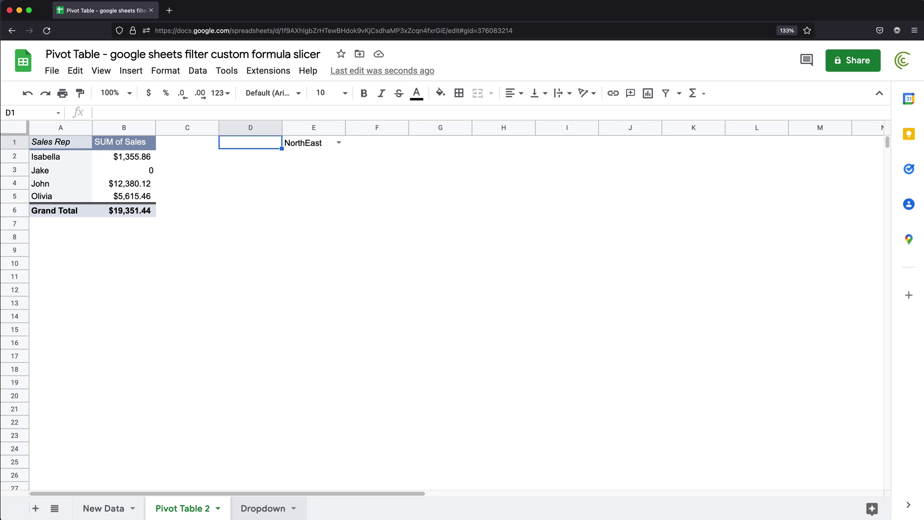
click(263, 508)
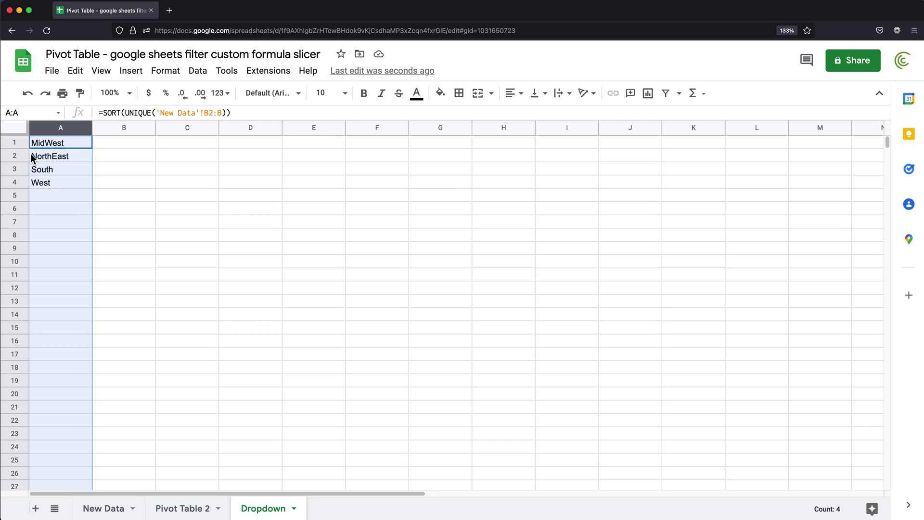
click(14, 142)
right_click(14, 144)
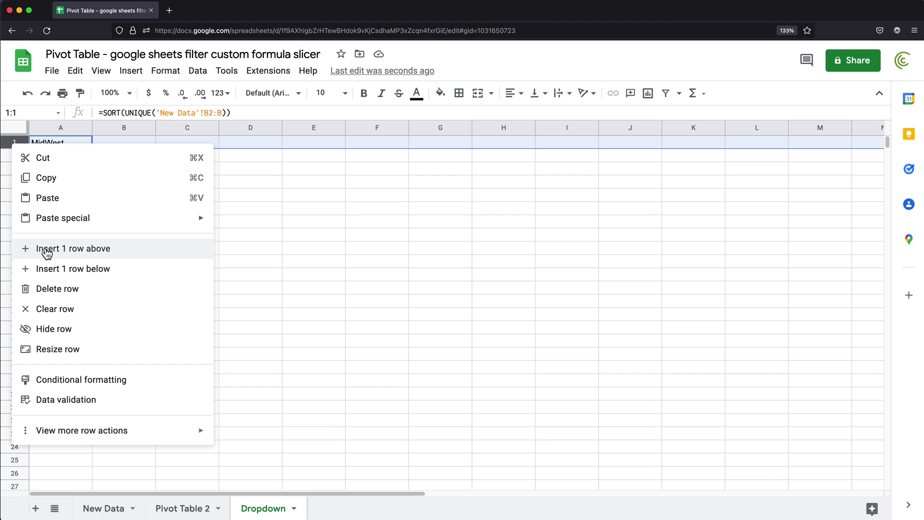
click(64, 256)
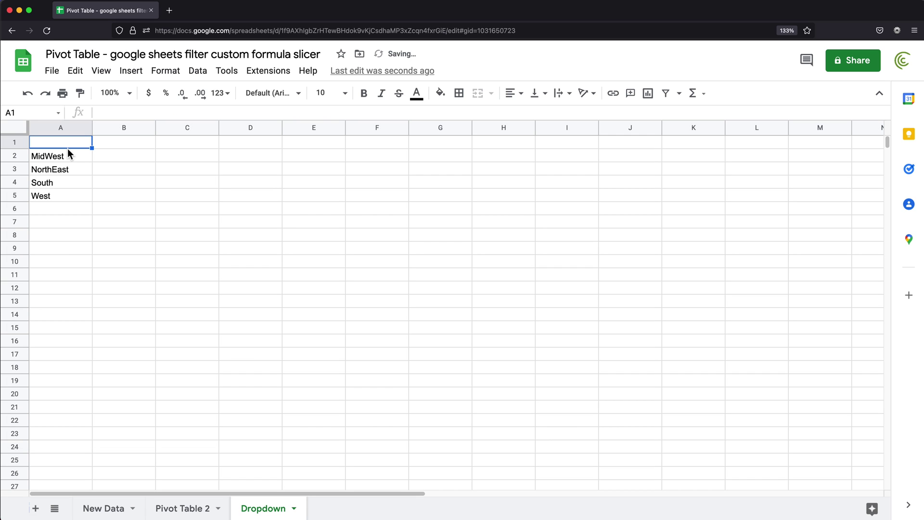
text(All)
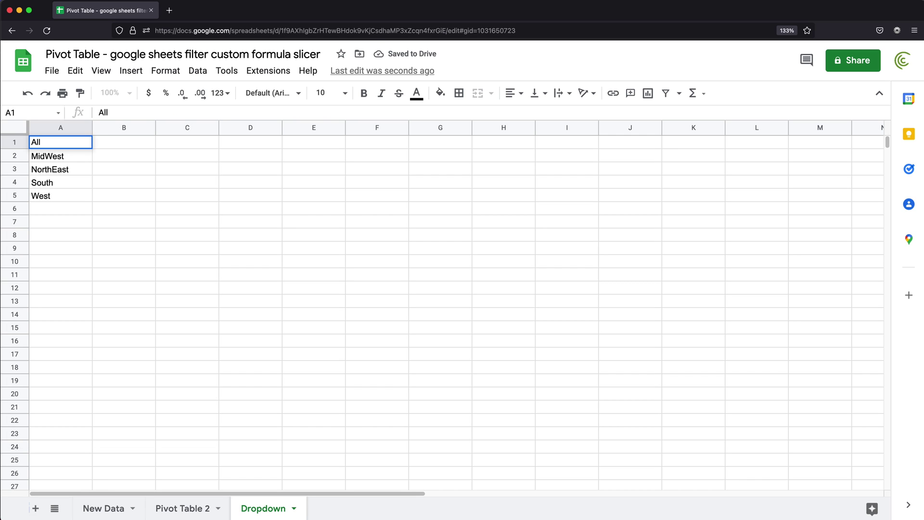
key(Return)
click(47, 142)
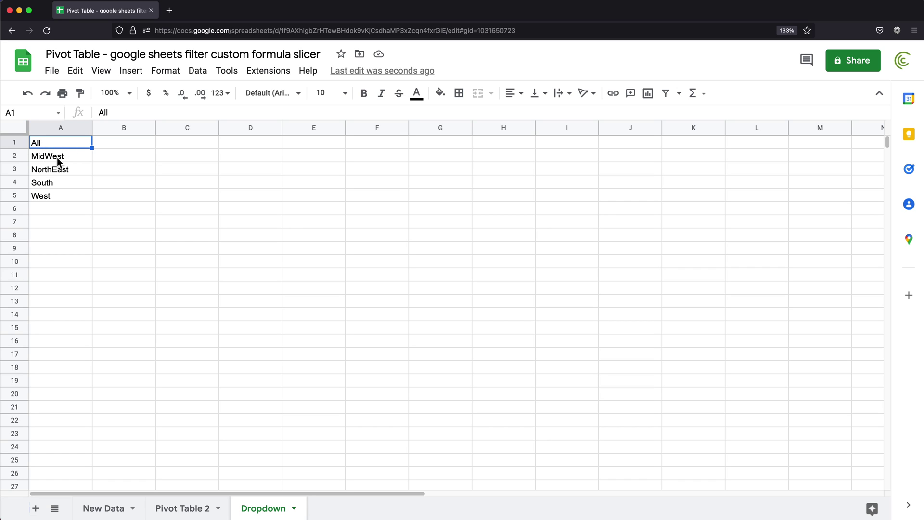
drag(56, 157, 55, 196)
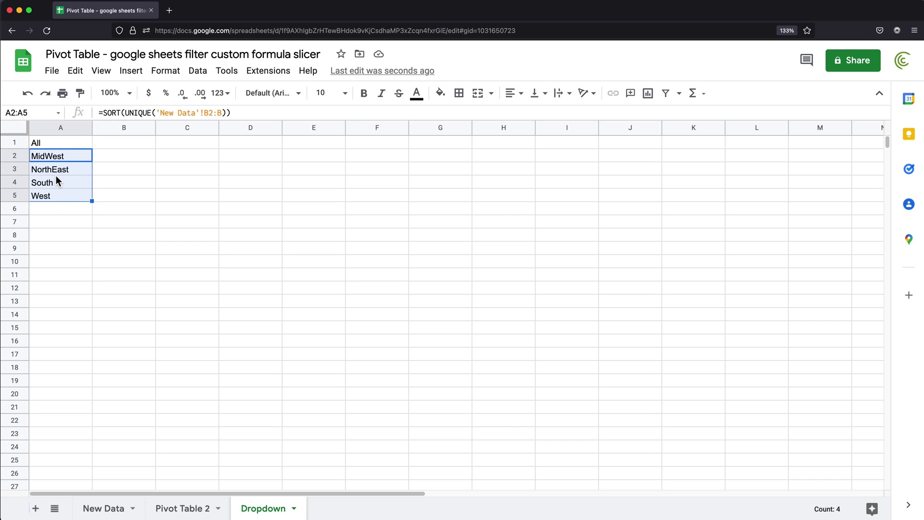
click(49, 146)
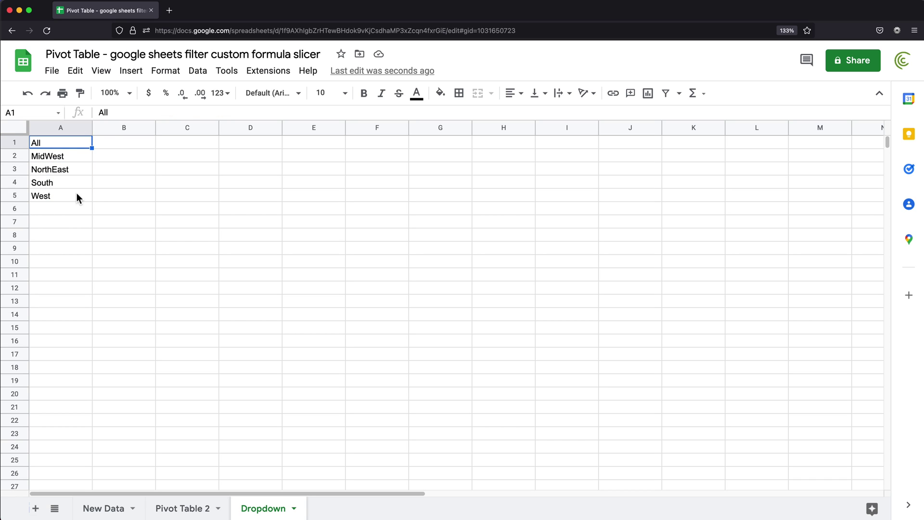
On Pivot Table 2, pick All in the E1 dropdown, then switch it to MidWest.
click(188, 506)
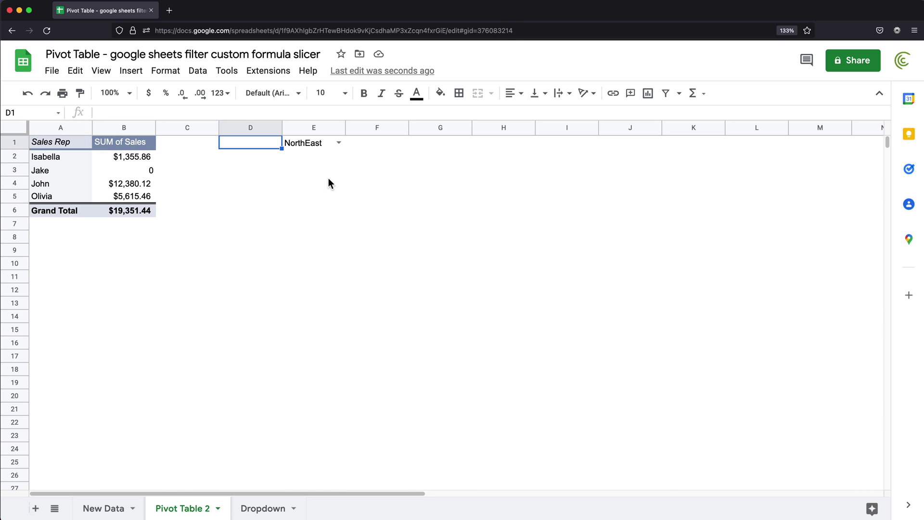
click(337, 140)
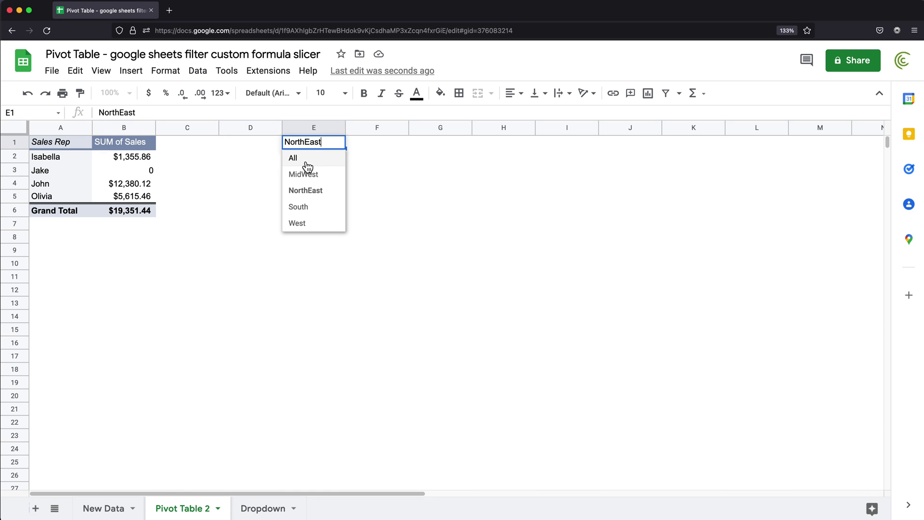
click(304, 159)
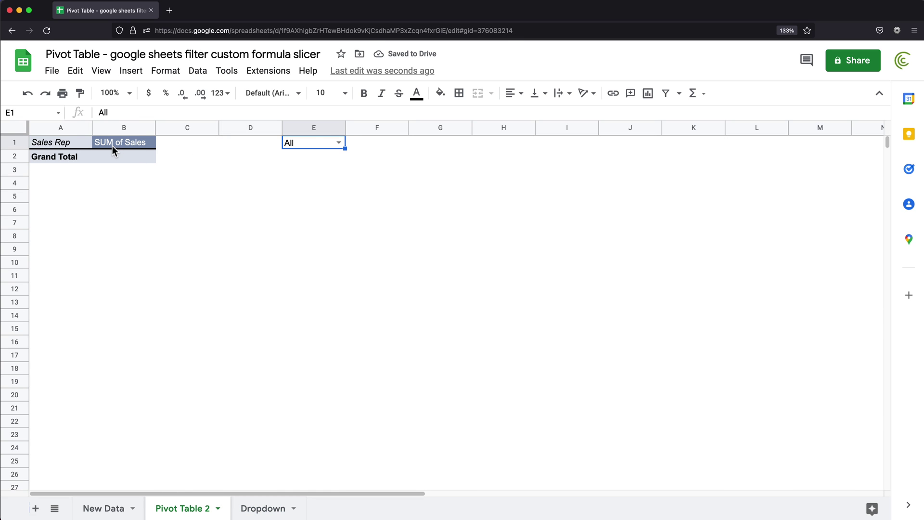
click(342, 146)
click(318, 176)
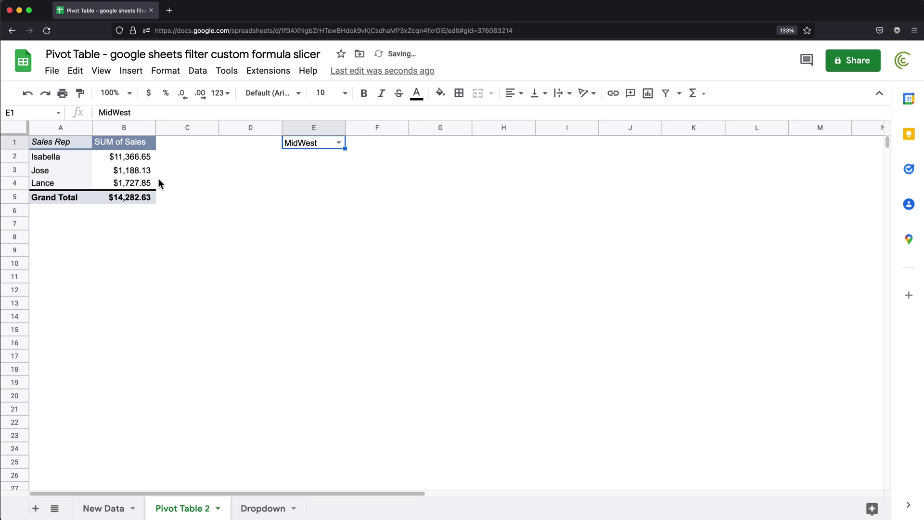
Change the pivot's Region custom filter formula to =IF(E1="All",TRUE,Region=E1) and apply it.
click(128, 173)
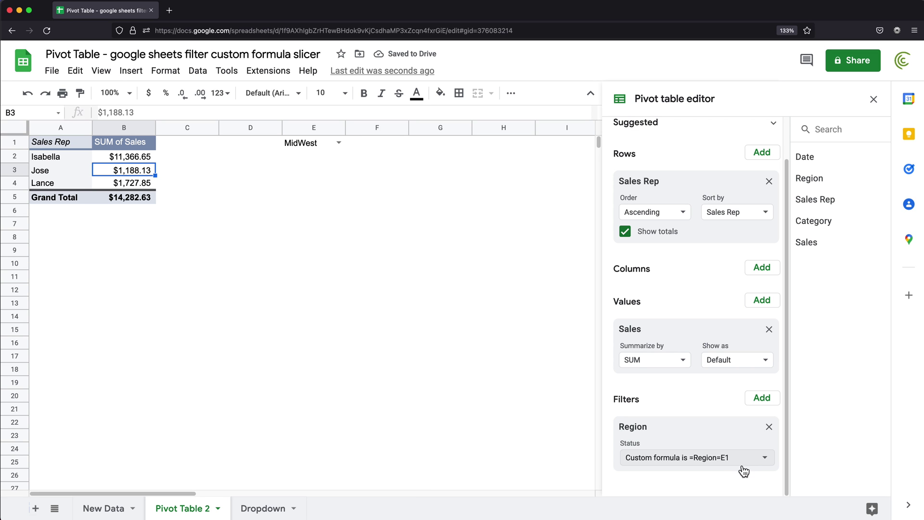
click(764, 458)
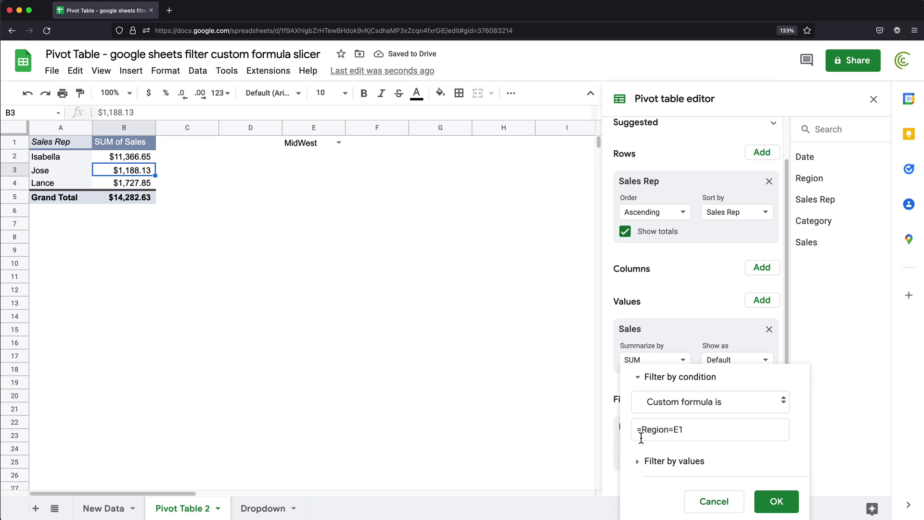
click(641, 437)
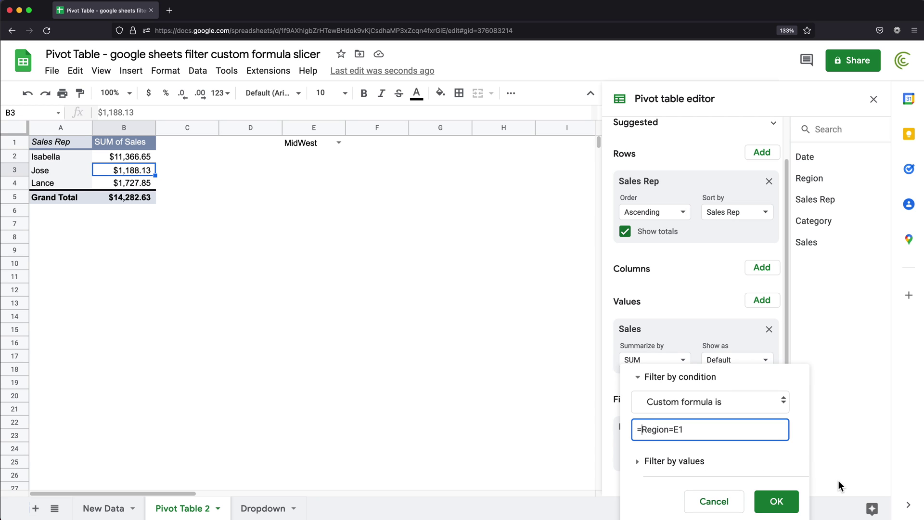
text(IF(E1="All")
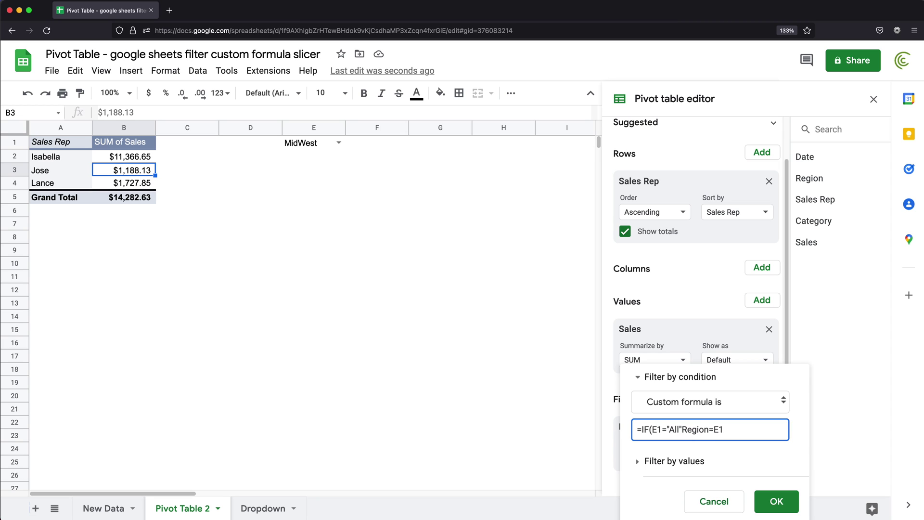
text(,)
text(TRUE,)
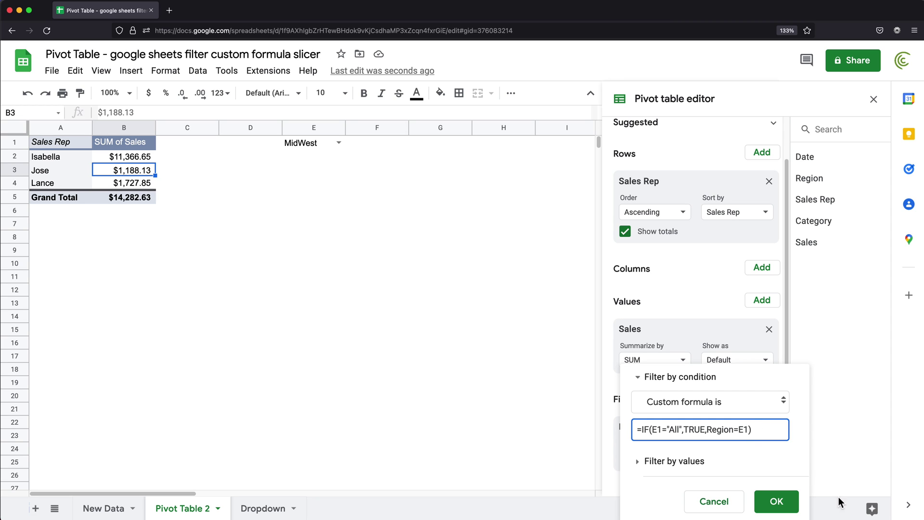
click(776, 502)
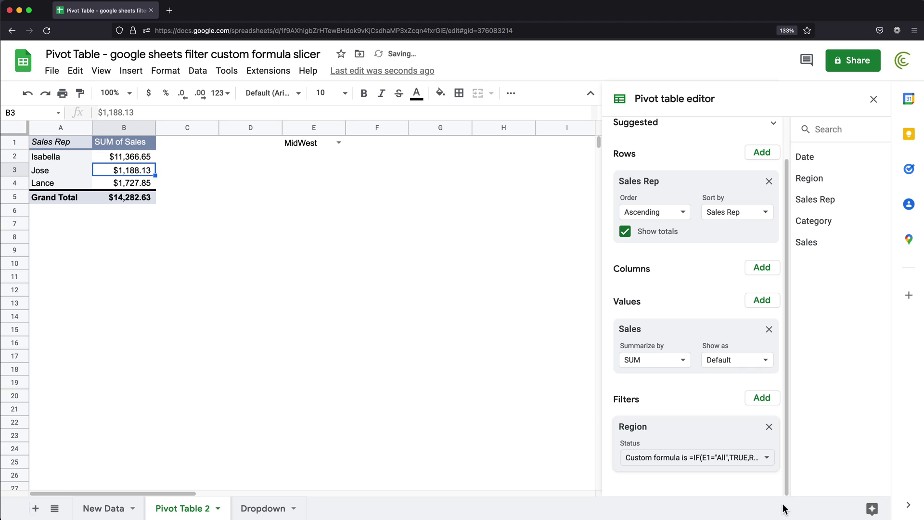
Test the E1 dropdown with All, MidWest, NorthEast and West, finishing on All.
click(333, 145)
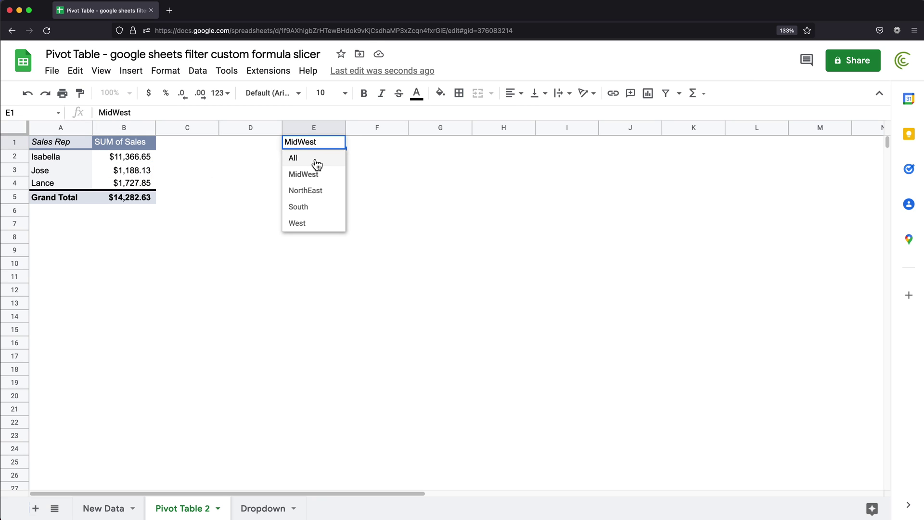
click(316, 160)
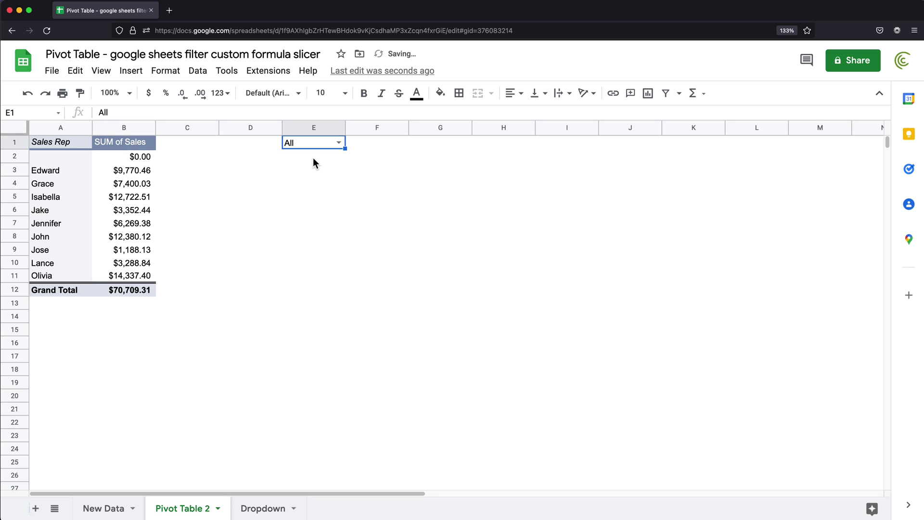
click(339, 143)
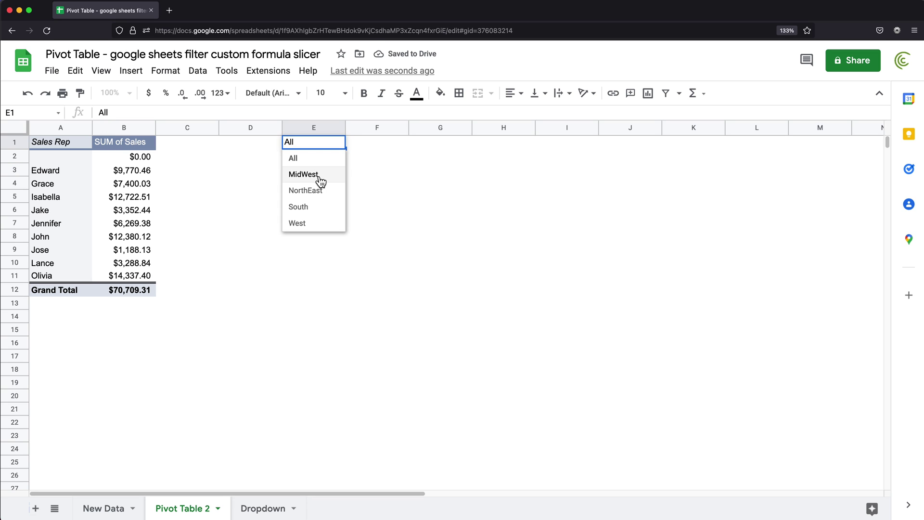
click(316, 174)
click(338, 144)
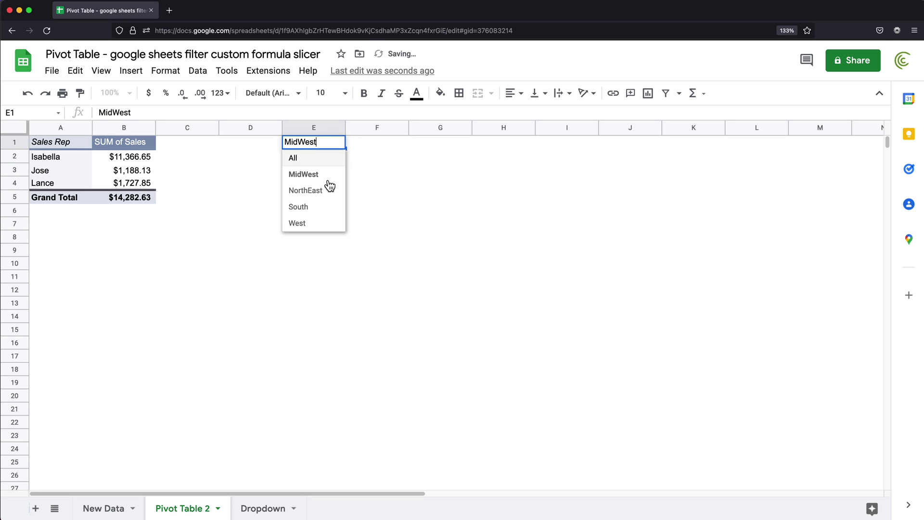
click(325, 190)
click(339, 142)
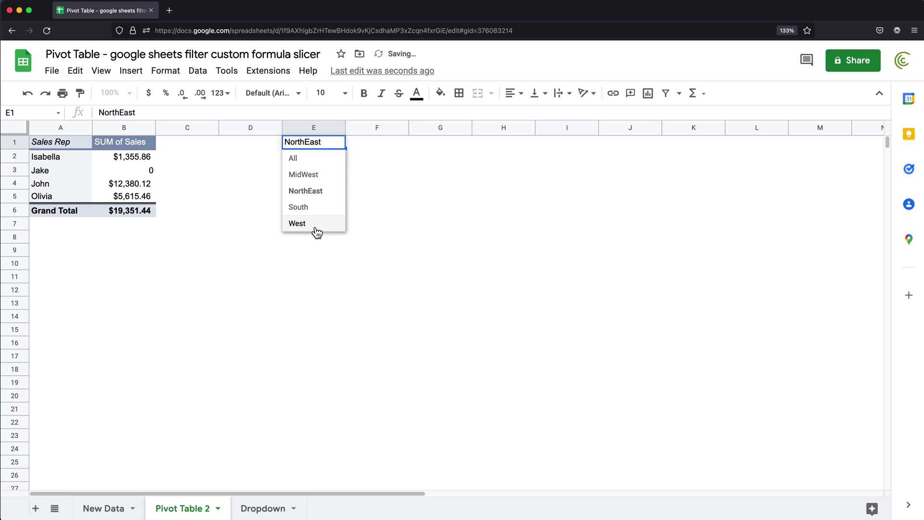
click(315, 226)
click(337, 143)
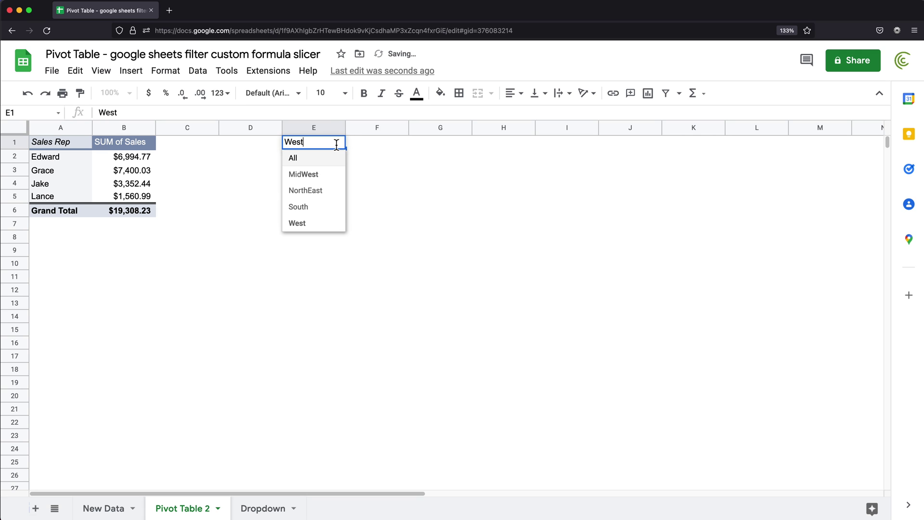
click(306, 159)
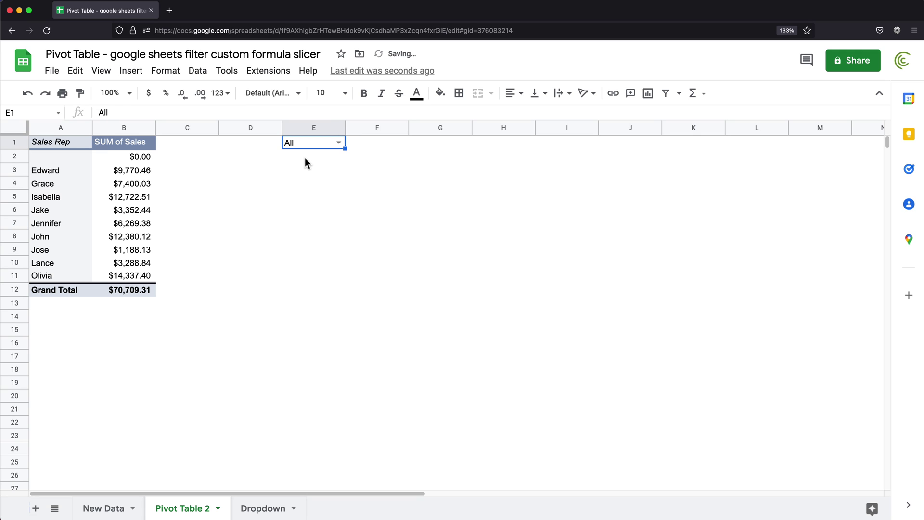
Select a pivot cell to bring the pivot table settings back up.
click(142, 198)
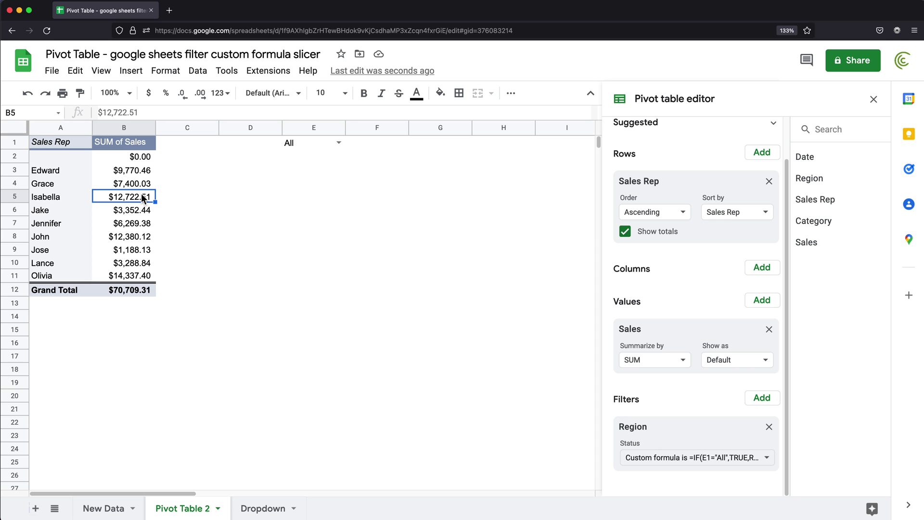
click(317, 142)
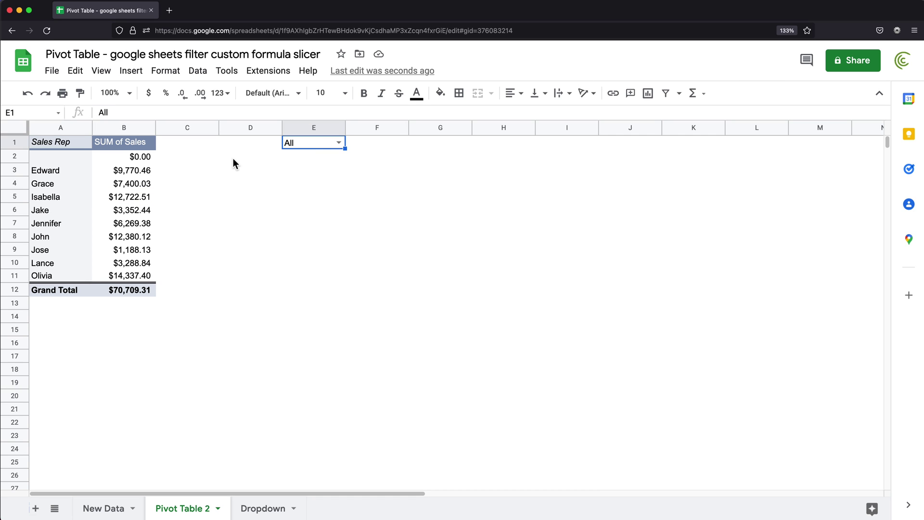
click(144, 172)
Add a slicer beside the pivot and set it to filter on the Region column.
click(197, 73)
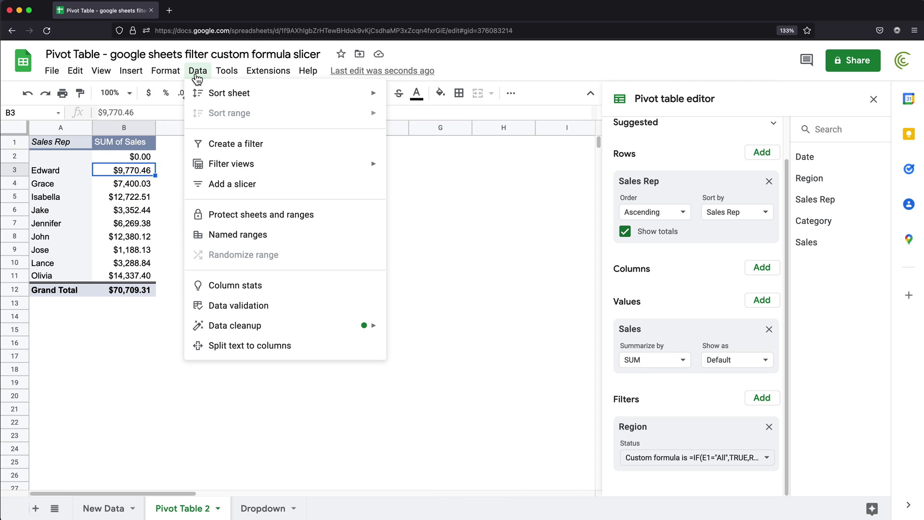
click(244, 184)
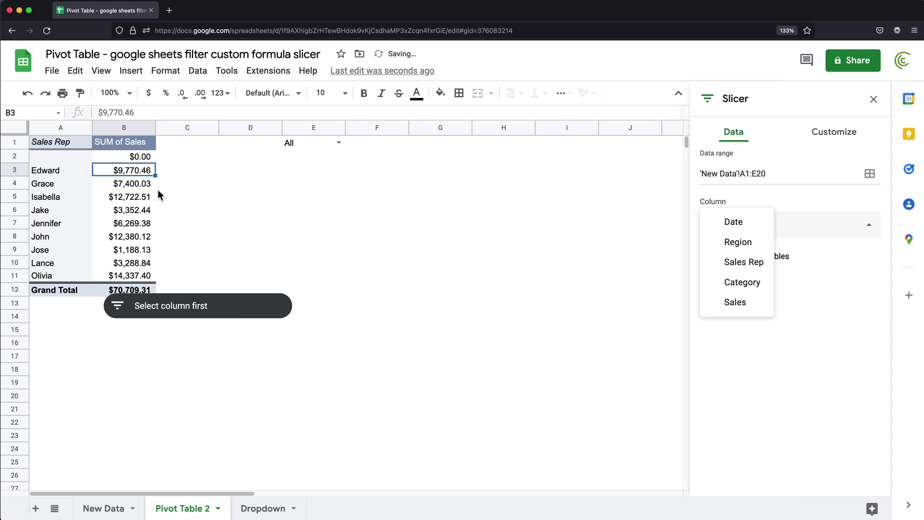
click(248, 307)
drag(248, 307, 414, 226)
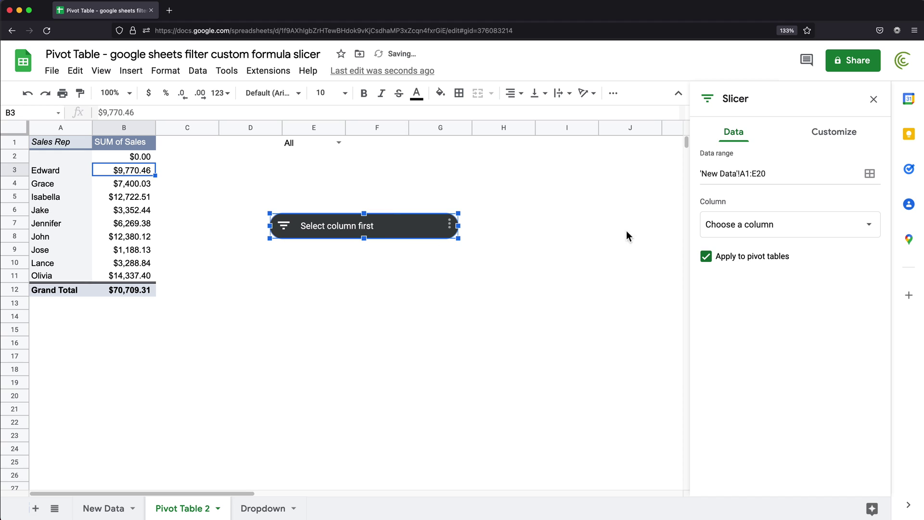
click(768, 235)
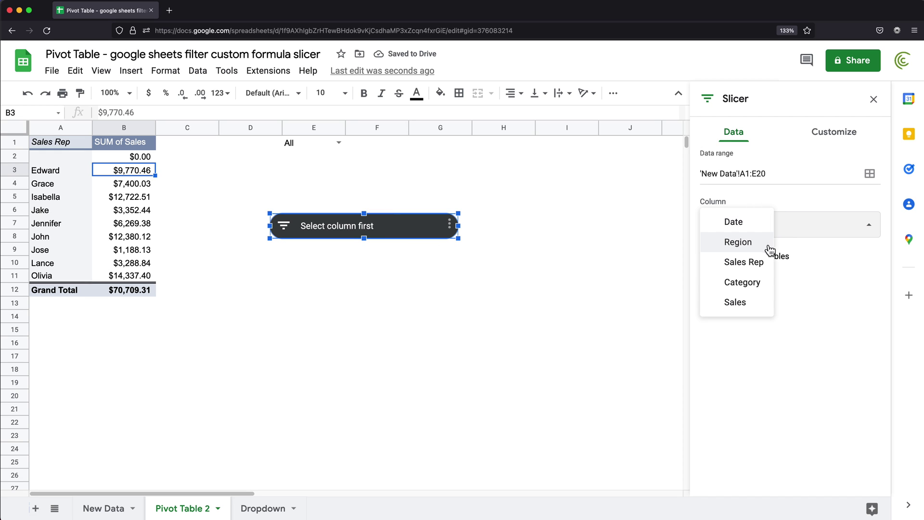
click(750, 250)
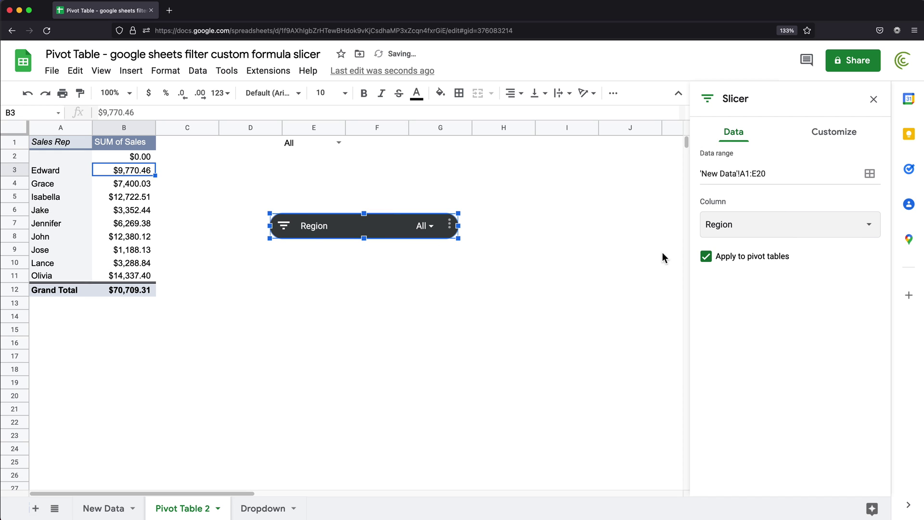
click(429, 232)
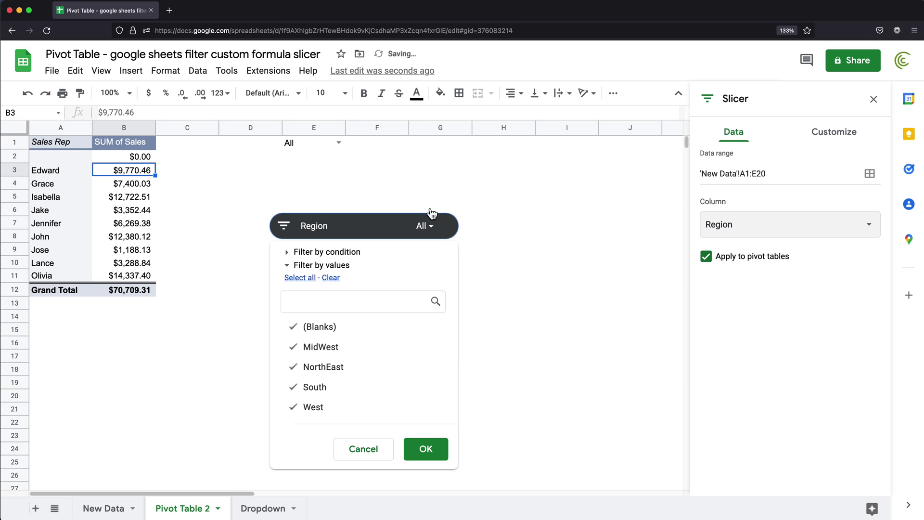
click(431, 233)
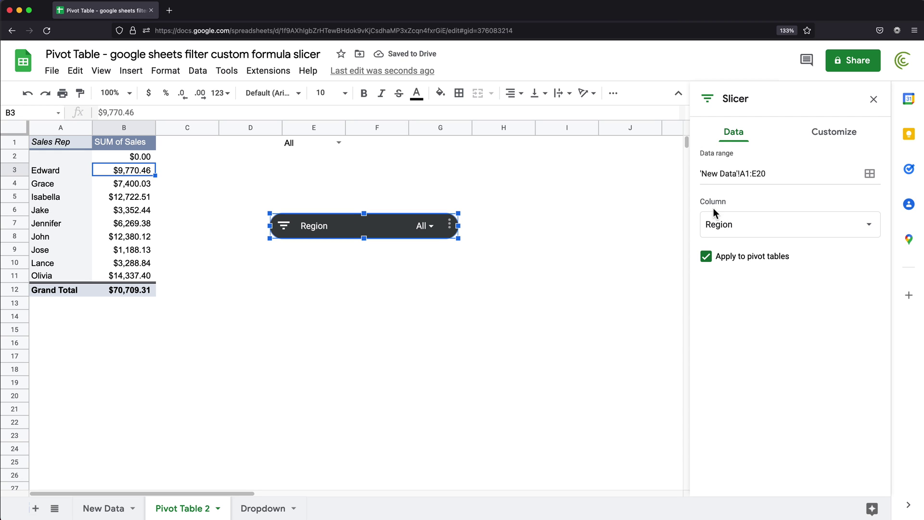
Inspect the slicer's 'New Data'!A1:E20 data range and view the New Data sheet's rows.
click(765, 178)
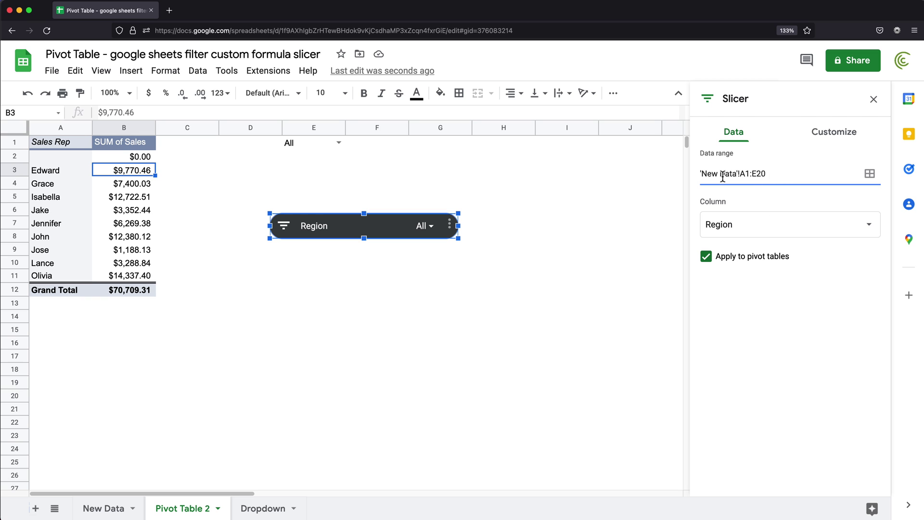
double_click(743, 177)
drag(777, 179, 737, 176)
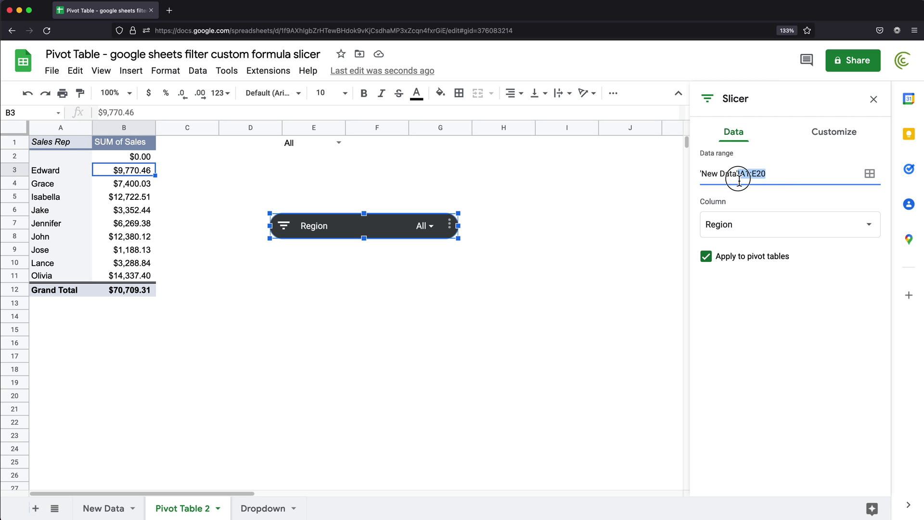
click(115, 509)
Seeing data ends at row 20, edit the Region slicer's range to 'New Data'!A1:E40.
click(15, 417)
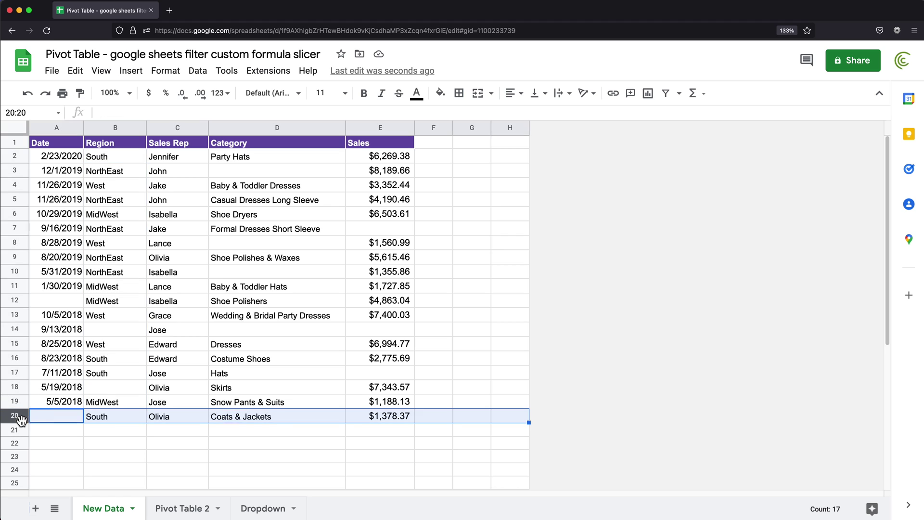
click(189, 504)
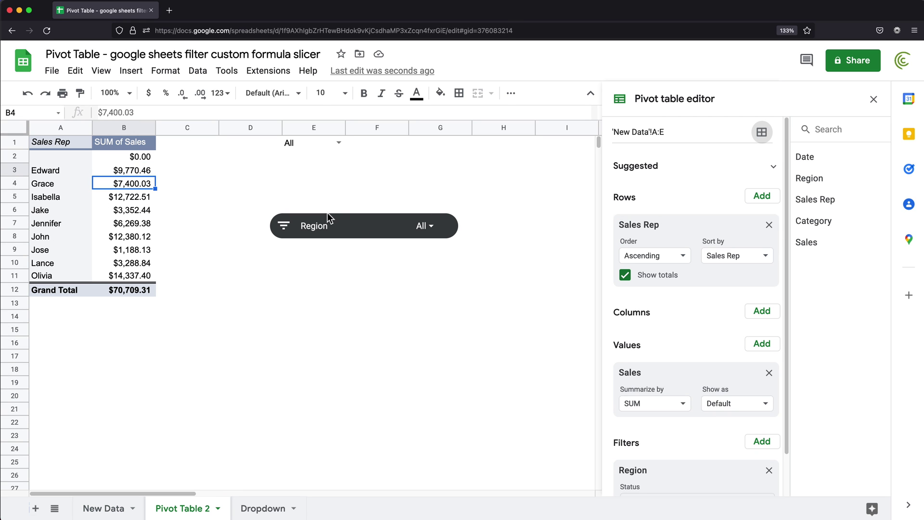
click(443, 222)
click(449, 225)
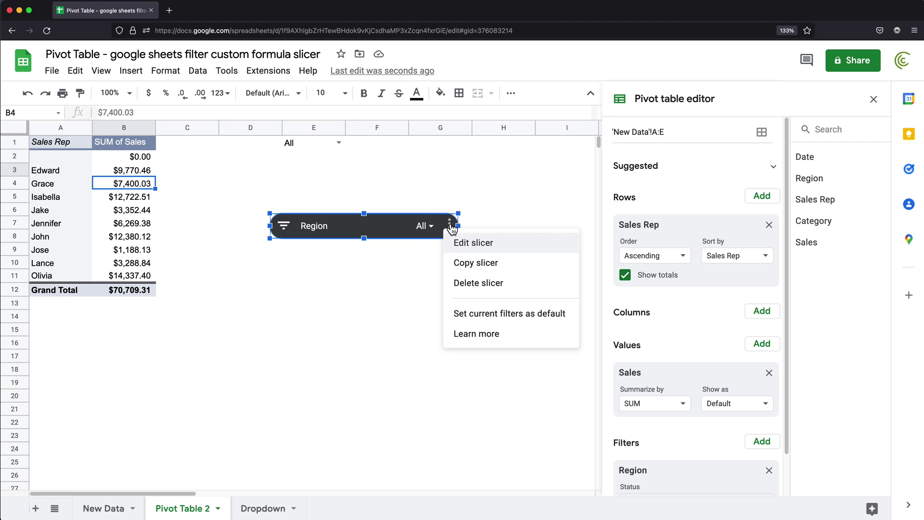
click(483, 243)
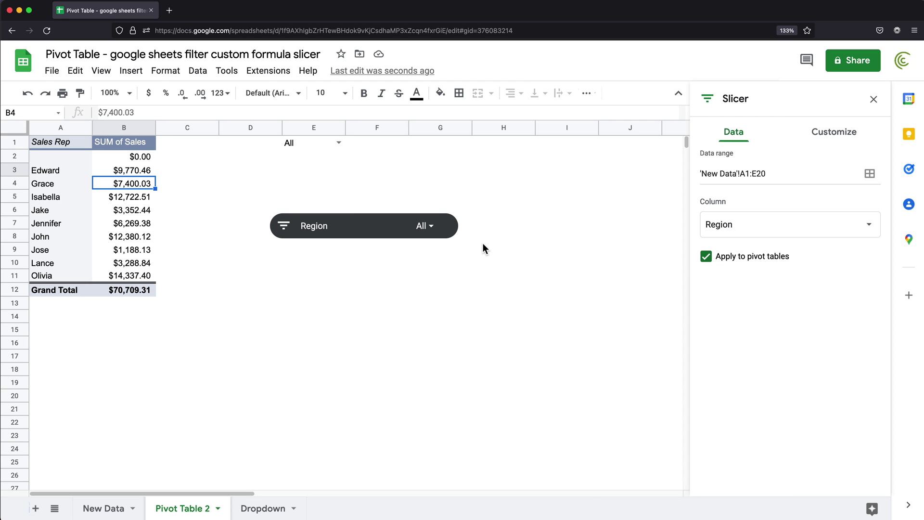
click(776, 177)
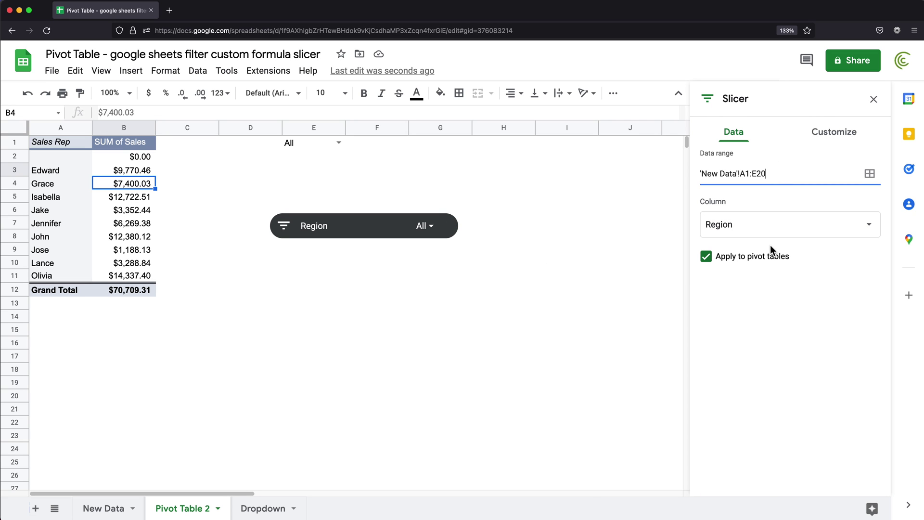
key(BackSpace)
key(BackSpace)
text(40)
click(756, 181)
key(BackSpace)
key(Return)
Enter =SORT(UNIQUE('New Data'!B2:B)) in A2 of the Dropdown sheet, below All.
click(324, 143)
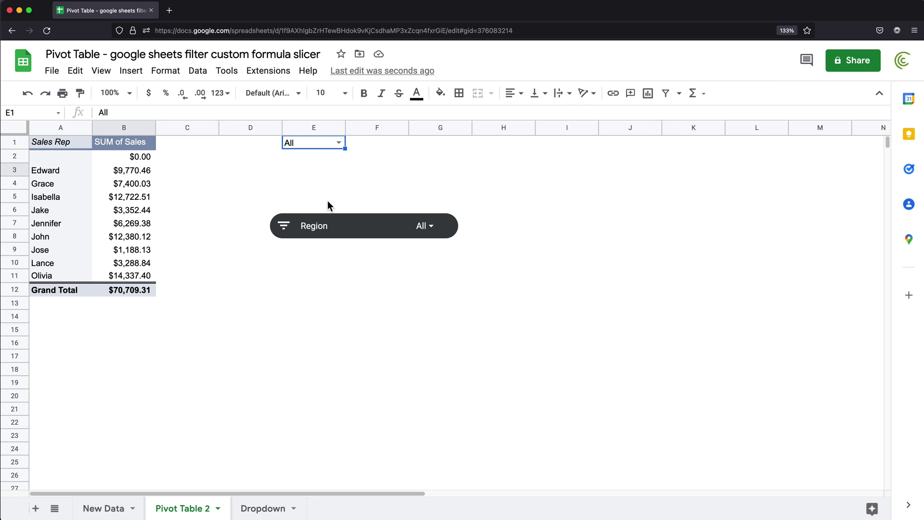
click(273, 508)
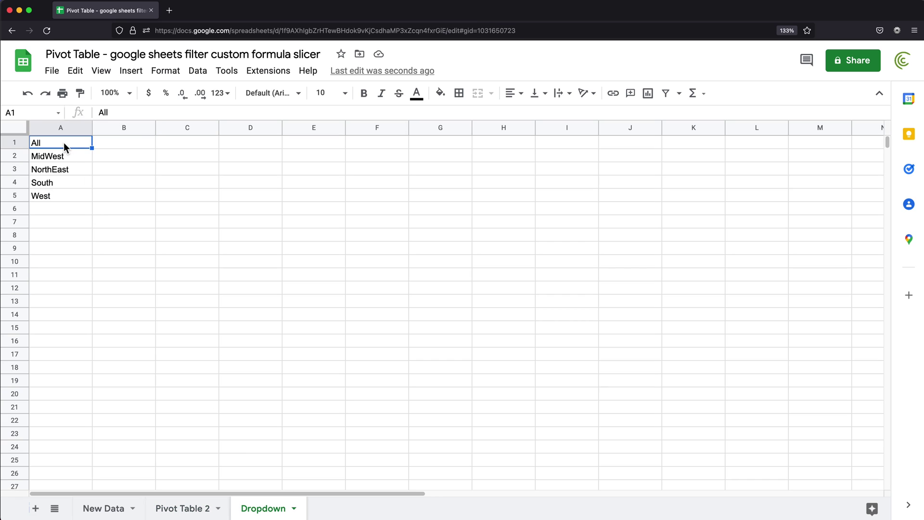
key(Down)
text(=SORT(UNIQUE('New Data'!B2:B)))
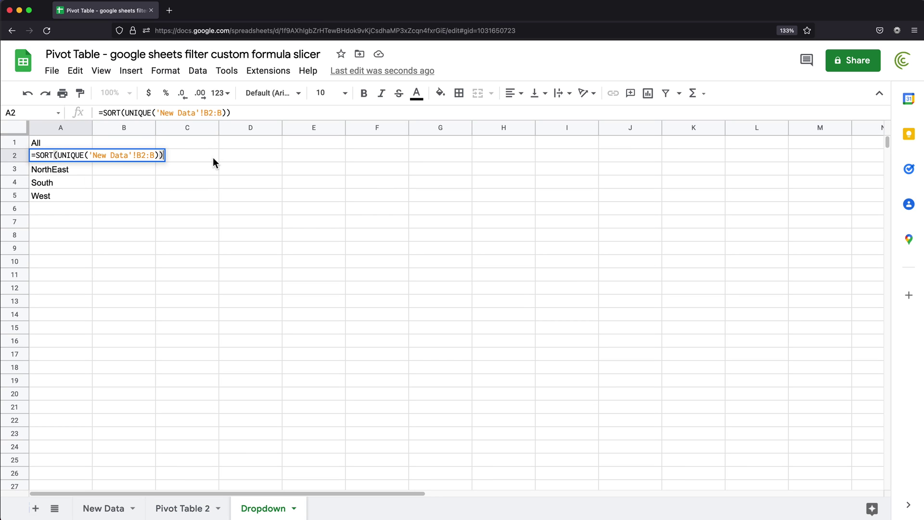
key(Escape)
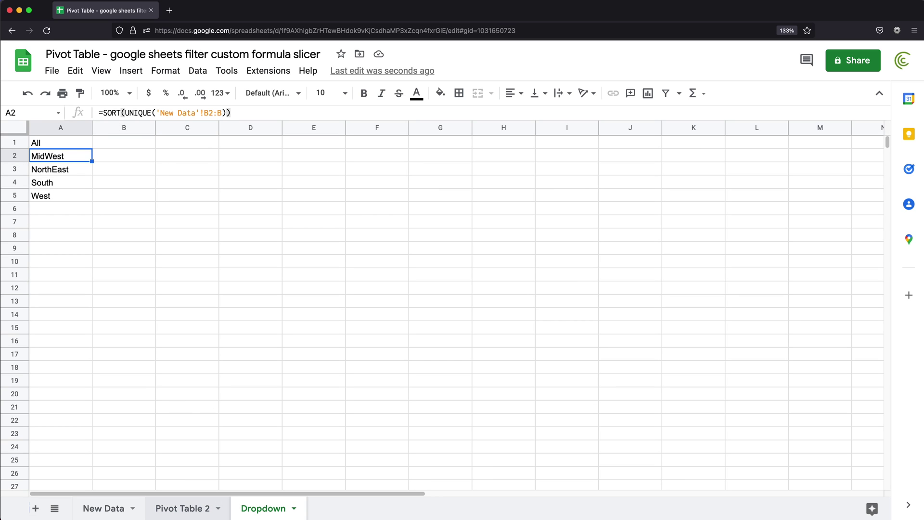
Delete the Region slicer from Pivot Table 2 and check the E1 region dropdown.
click(195, 511)
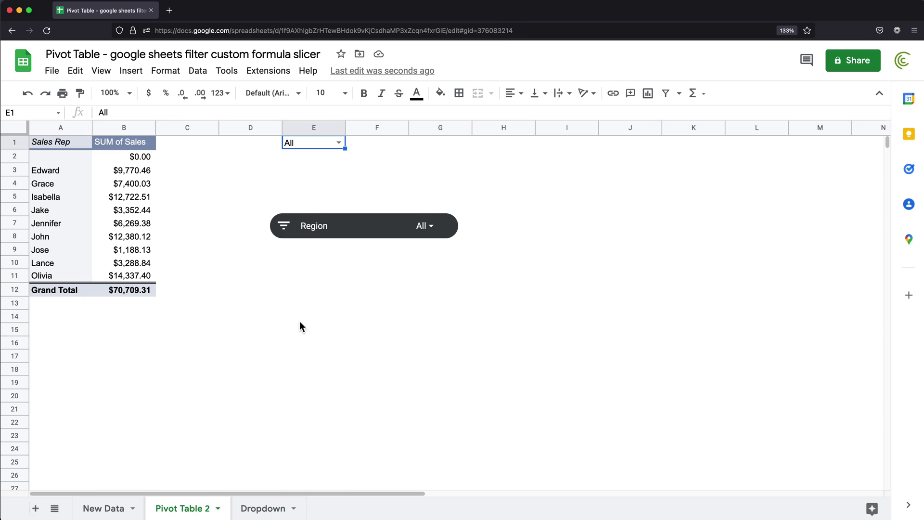
click(454, 223)
click(451, 224)
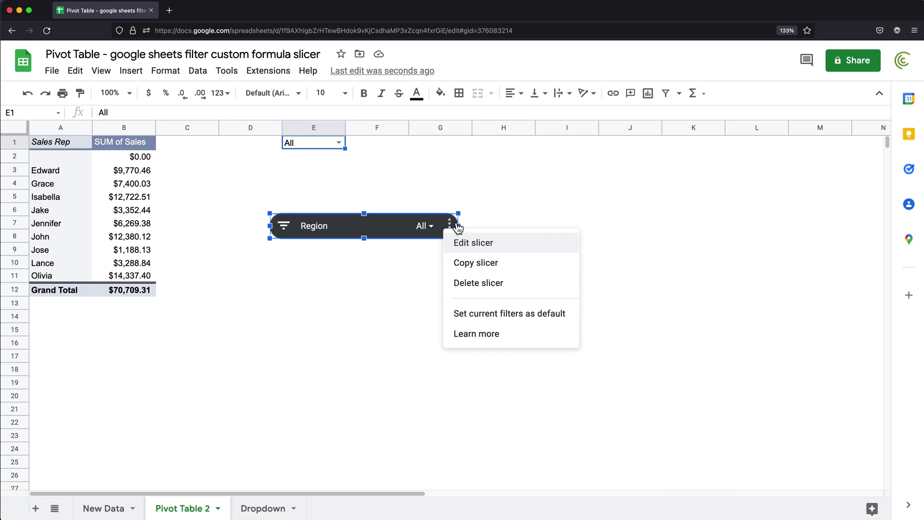
click(498, 288)
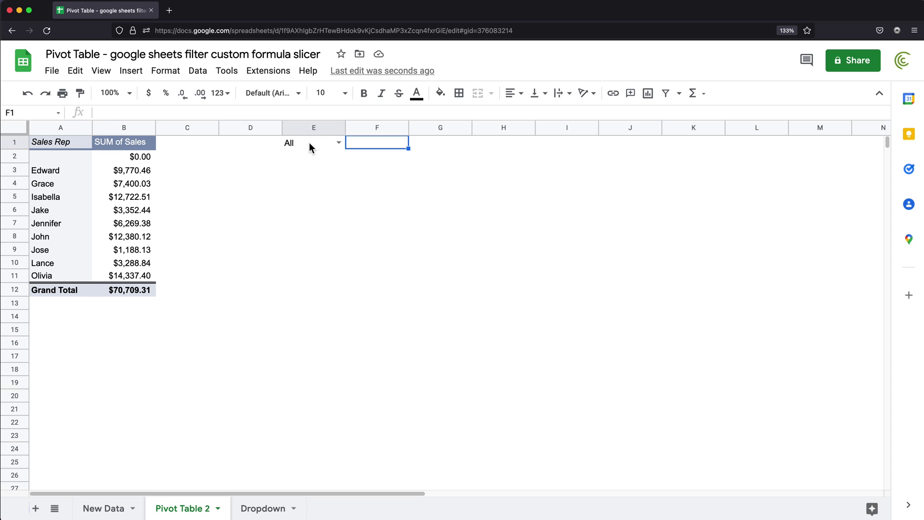
click(335, 143)
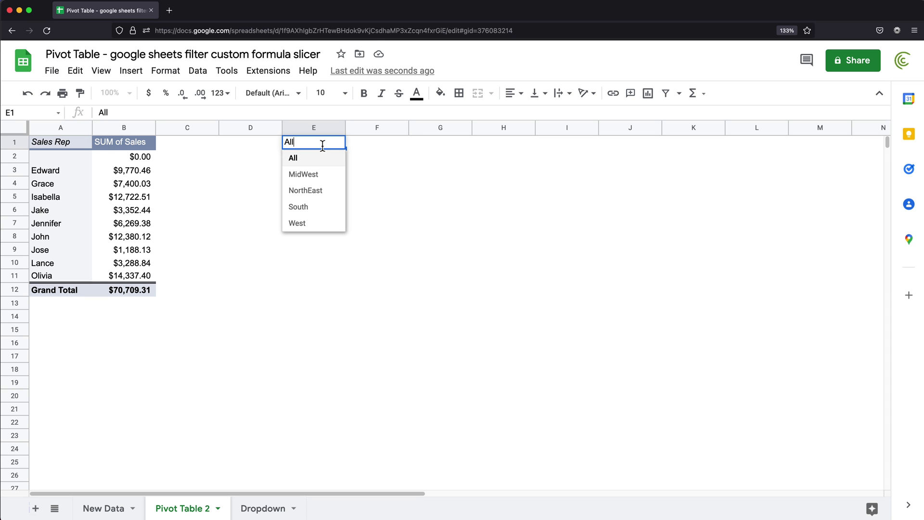
key(Escape)
On New Data, enter SouthEast as the region in B14.
click(107, 511)
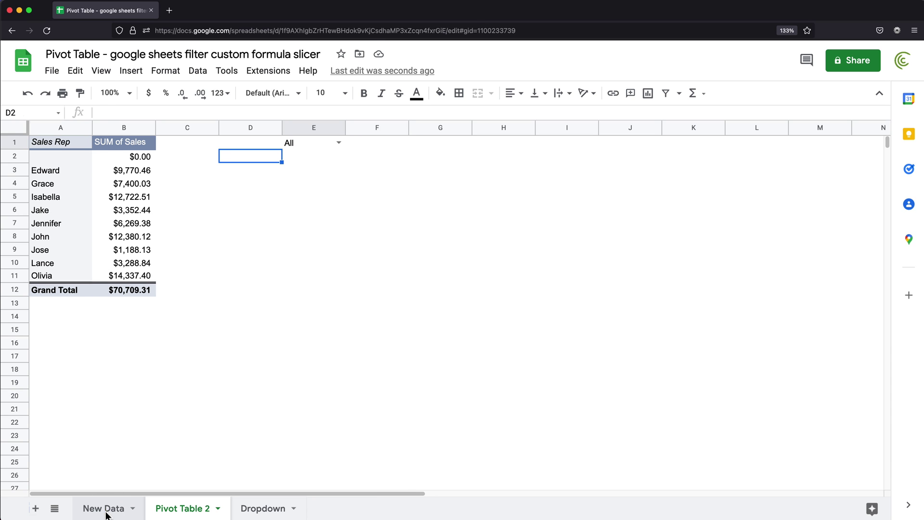
click(113, 331)
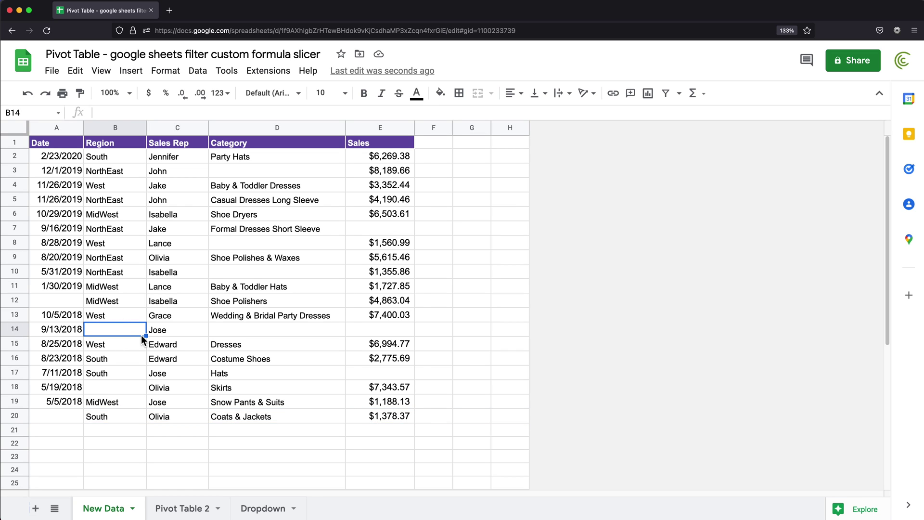
text(South)
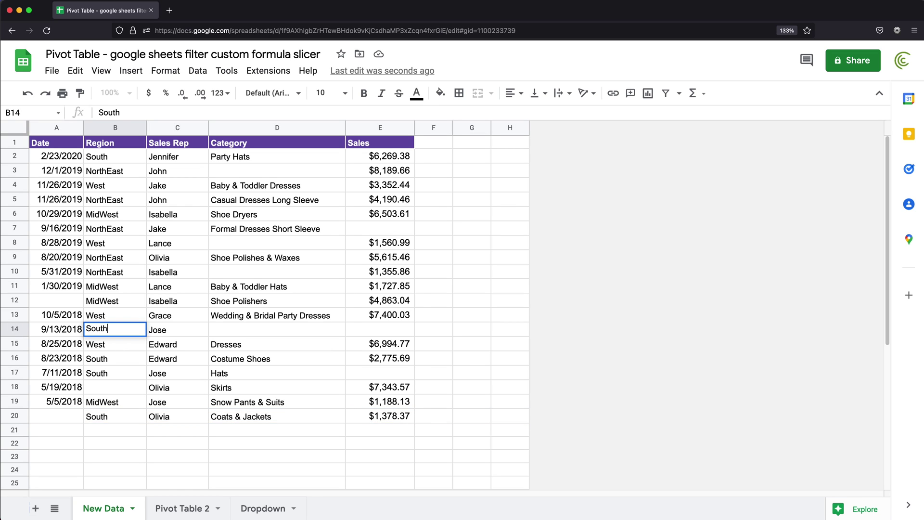
text(East)
key(Return)
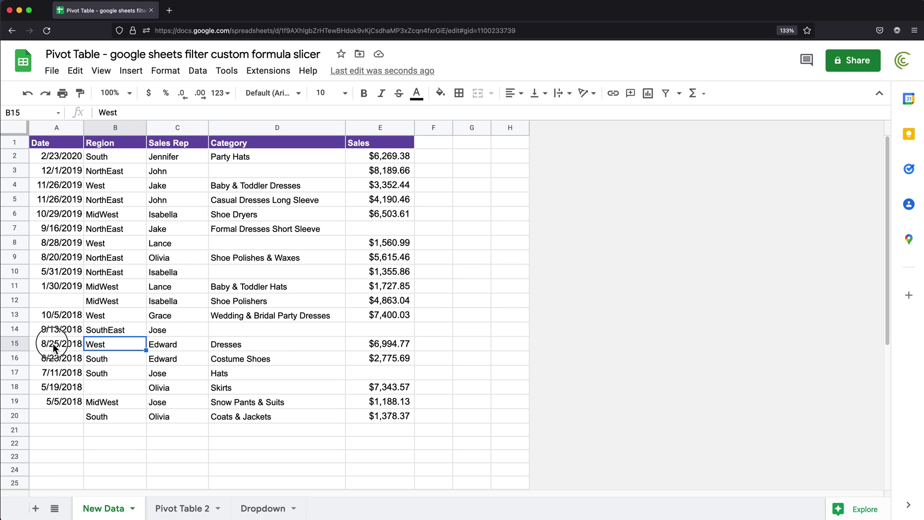
Copy row 15 into row 21 and change its region from West to SouthEast.
drag(52, 344, 380, 343)
key(super+c)
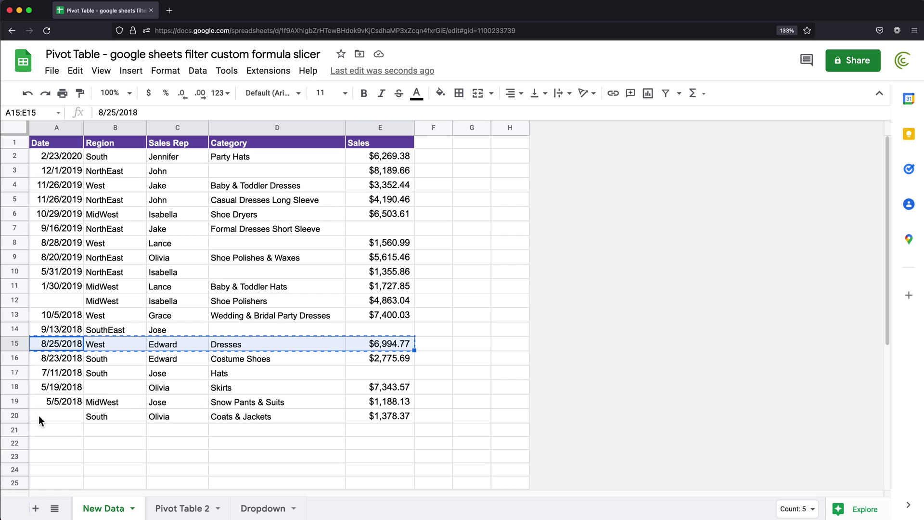
click(53, 424)
key(super+v)
click(109, 329)
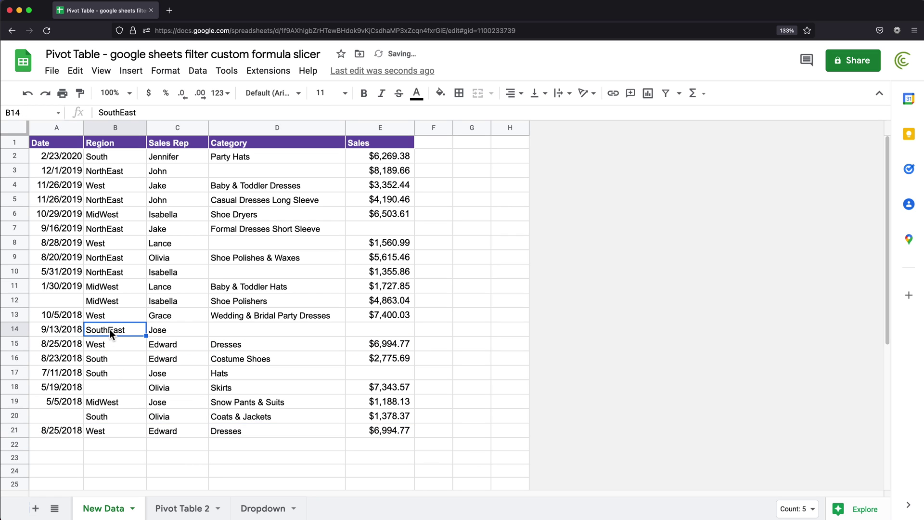
double_click(109, 329)
double_click(110, 329)
key(super+c)
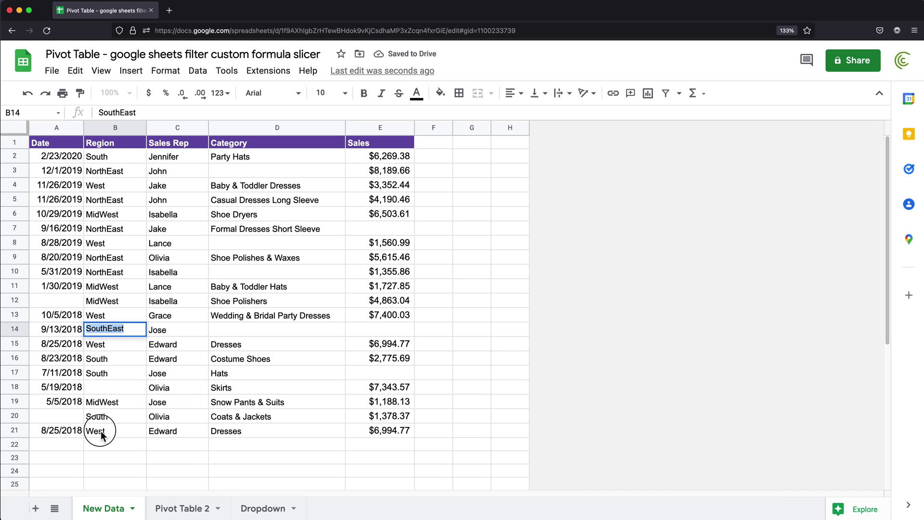
double_click(101, 431)
key(super+v)
click(188, 434)
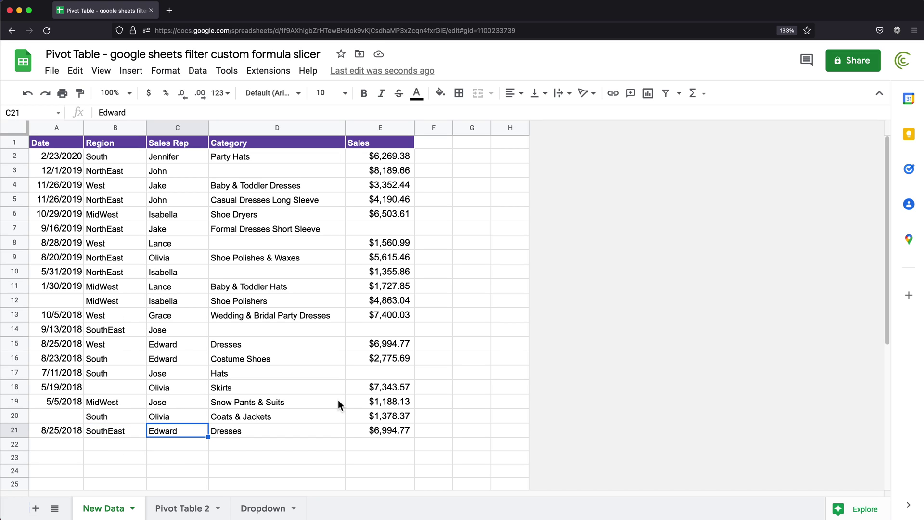
click(385, 431)
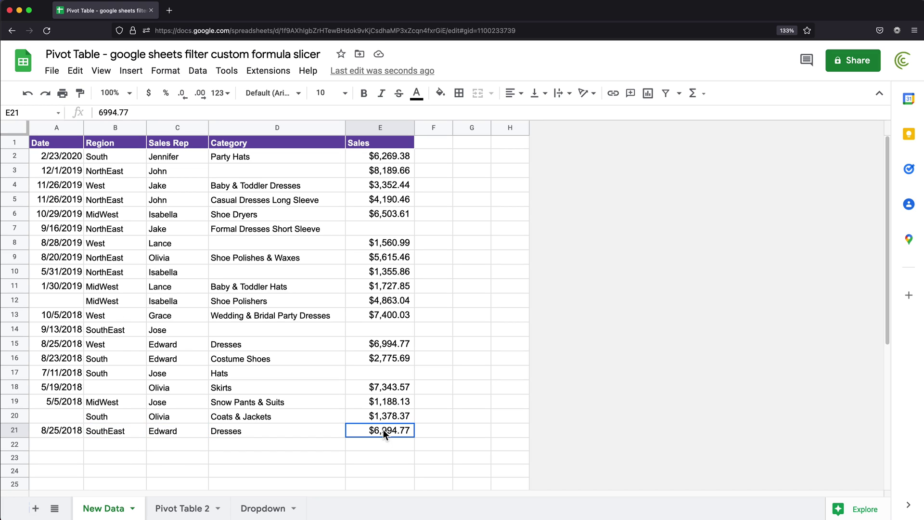
Enter 3000 as the sales amount in E14.
click(390, 331)
text(3000)
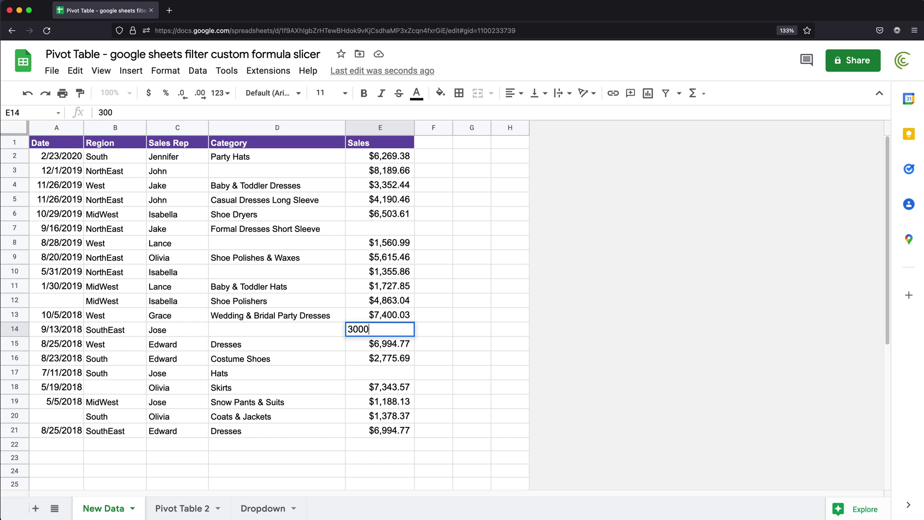
key(Return)
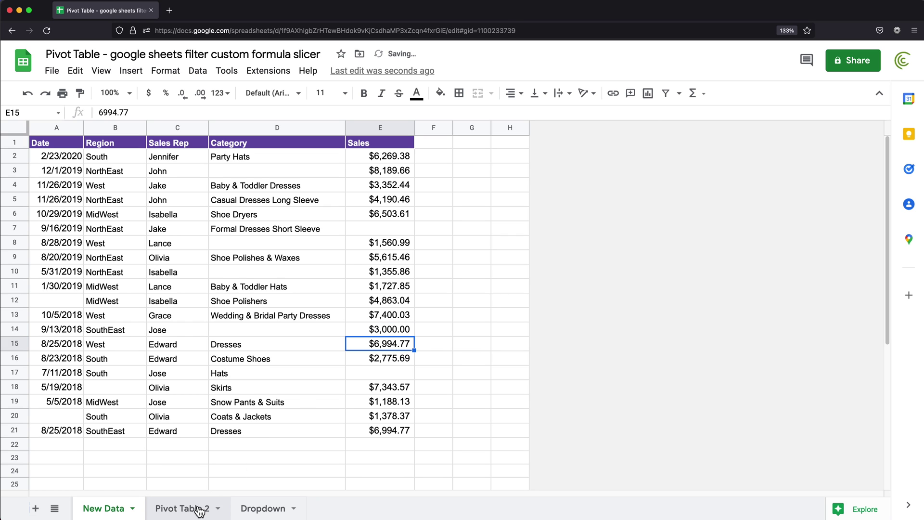
Set E1 on Pivot Table 2 to SouthEast, showing two reps totaling $9,994.77.
click(195, 508)
click(118, 171)
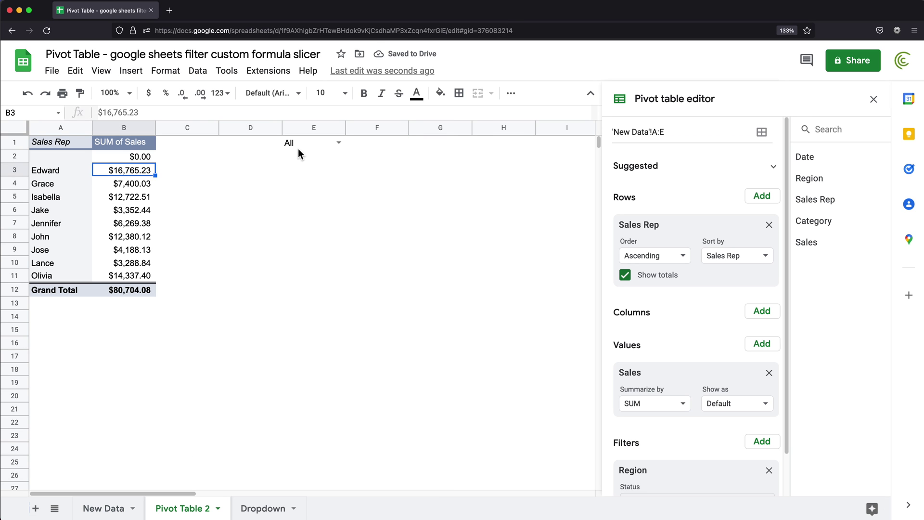
click(339, 143)
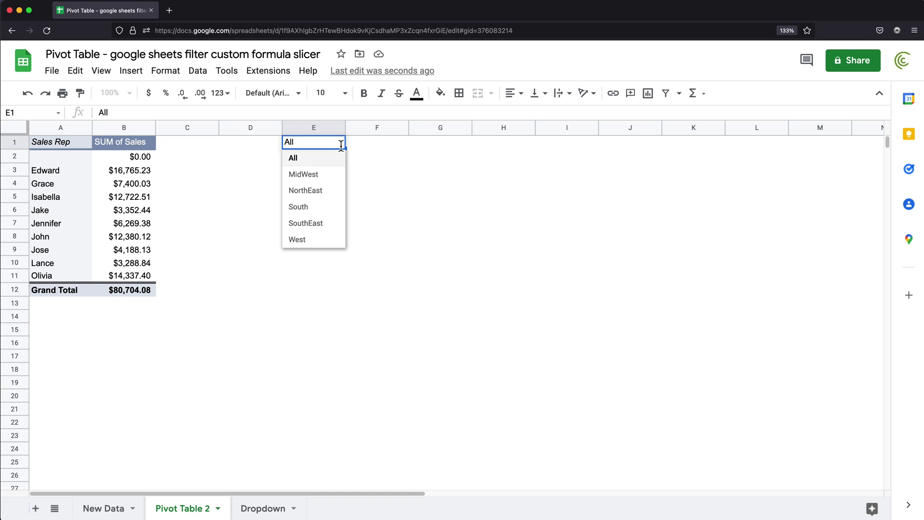
click(318, 228)
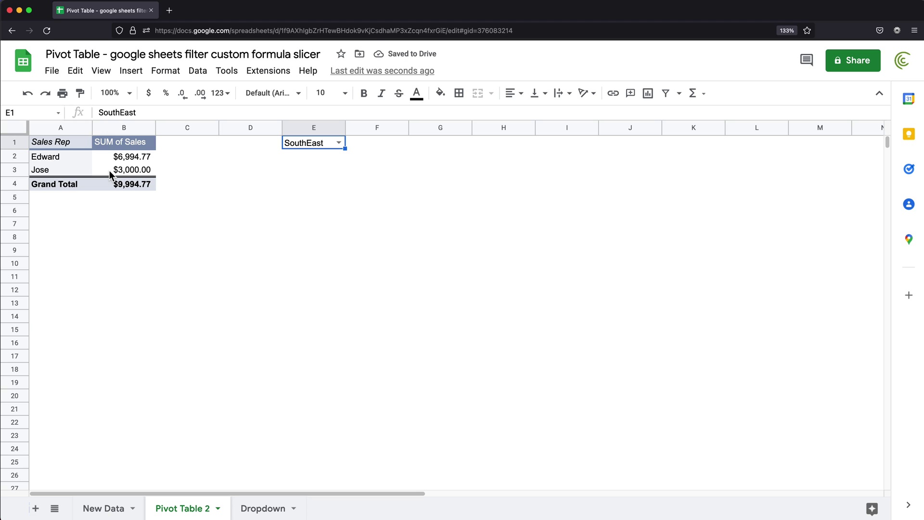
click(263, 146)
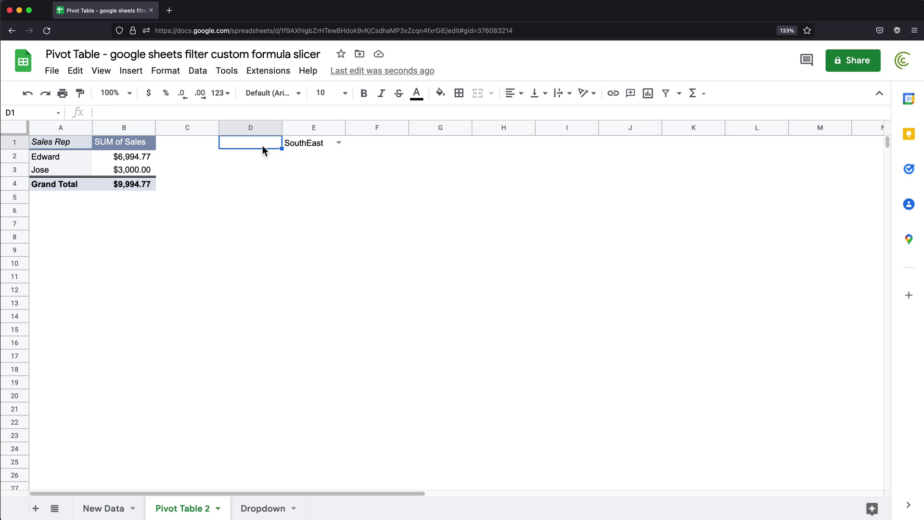
click(309, 146)
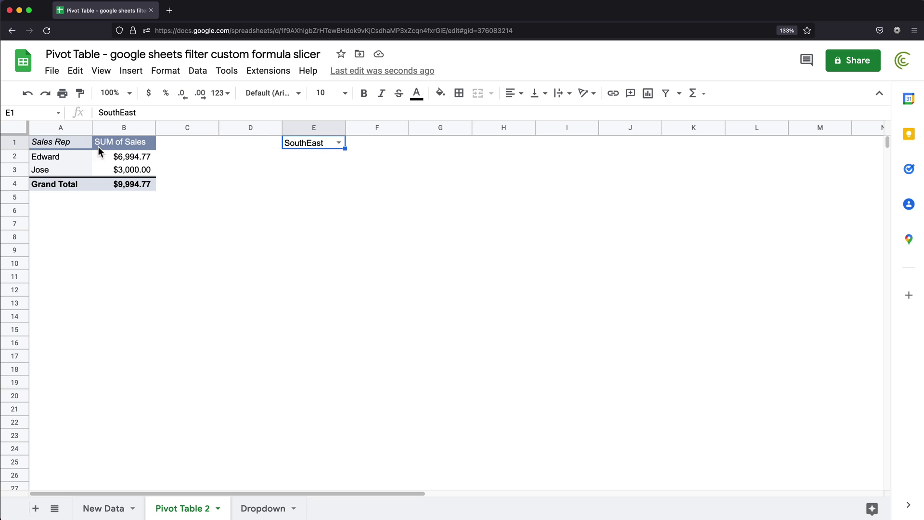
click(124, 161)
Insert three blank rows above the pivot table.
scroll(730, 348, down, 2)
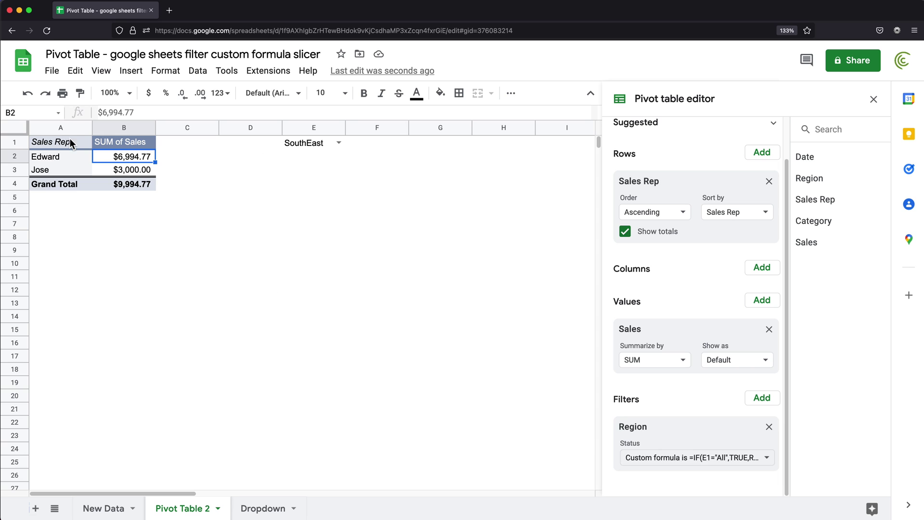
drag(15, 140, 16, 169)
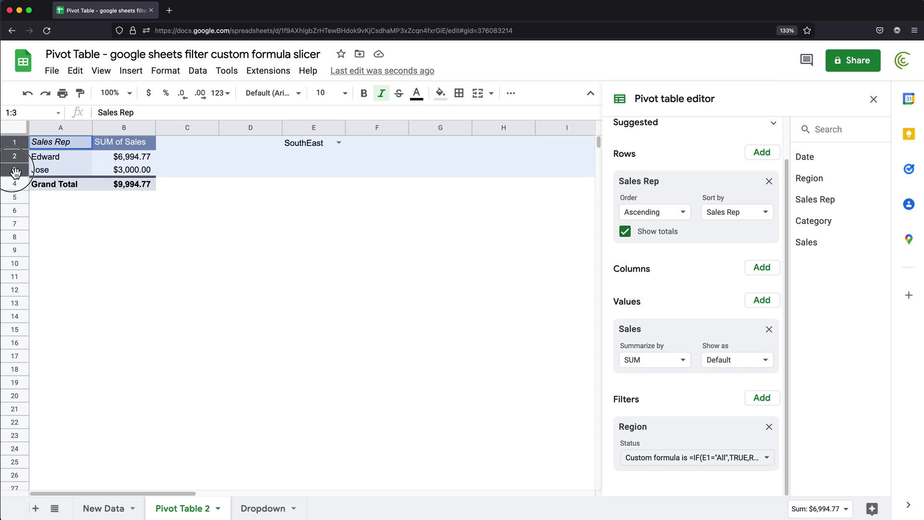
right_click(15, 146)
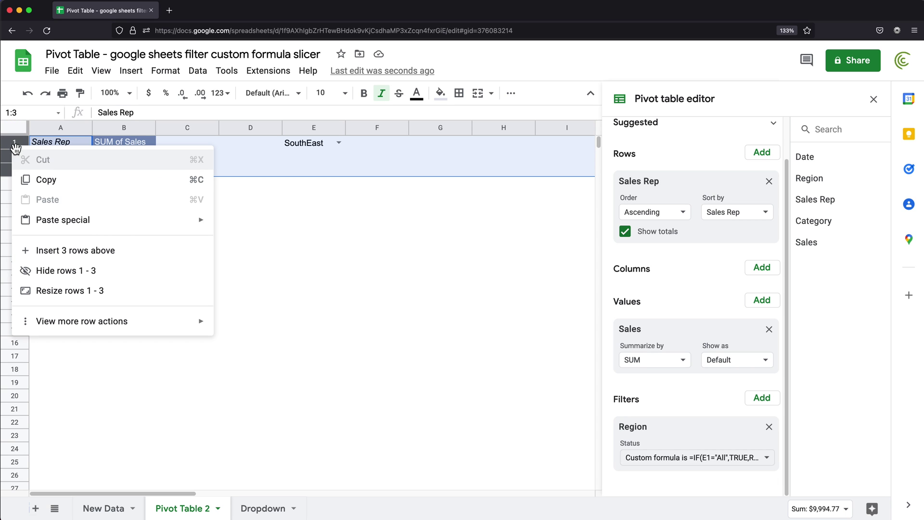
click(100, 251)
Move the SouthEast dropdown from E4 to B1 and delete column E's leftover dropdowns.
click(312, 187)
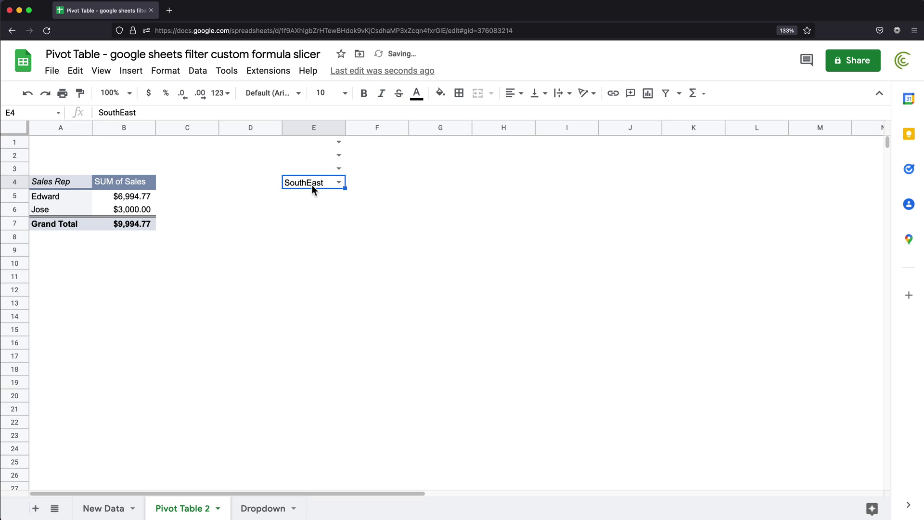
click(129, 143)
key(ctrl+v)
drag(335, 142, 313, 178)
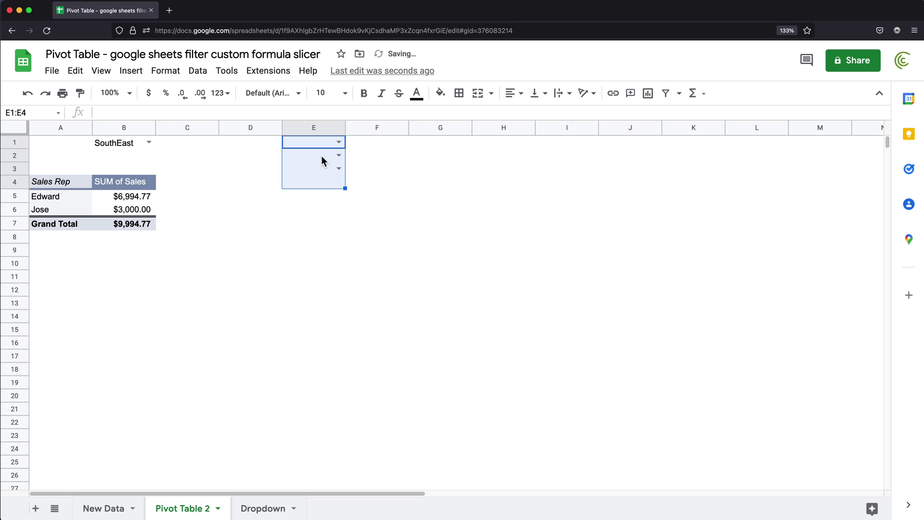
right_click(318, 130)
click(366, 272)
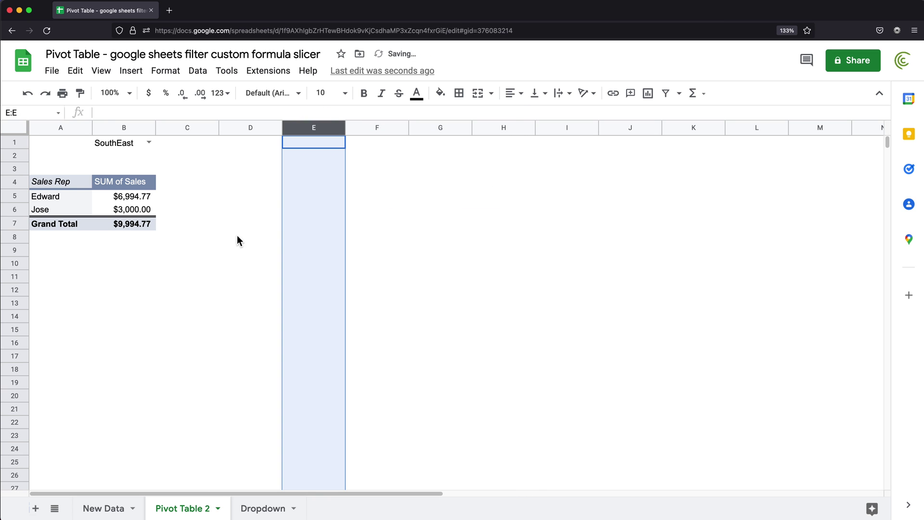
click(134, 197)
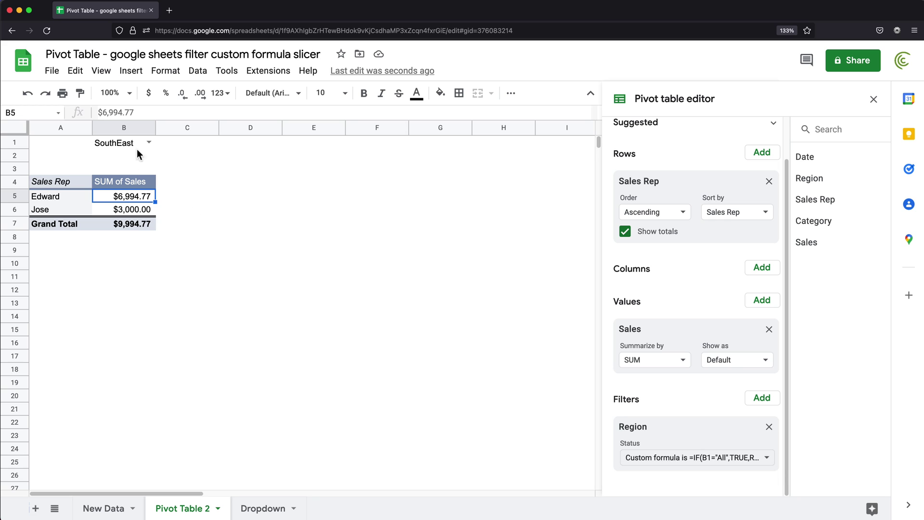
Type a bold 'Region' label into cell A1.
click(50, 143)
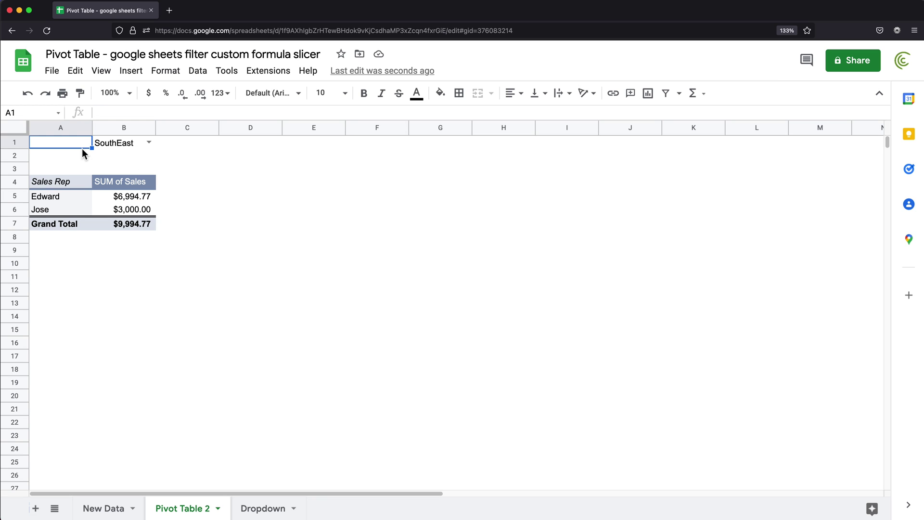
text(Regio)
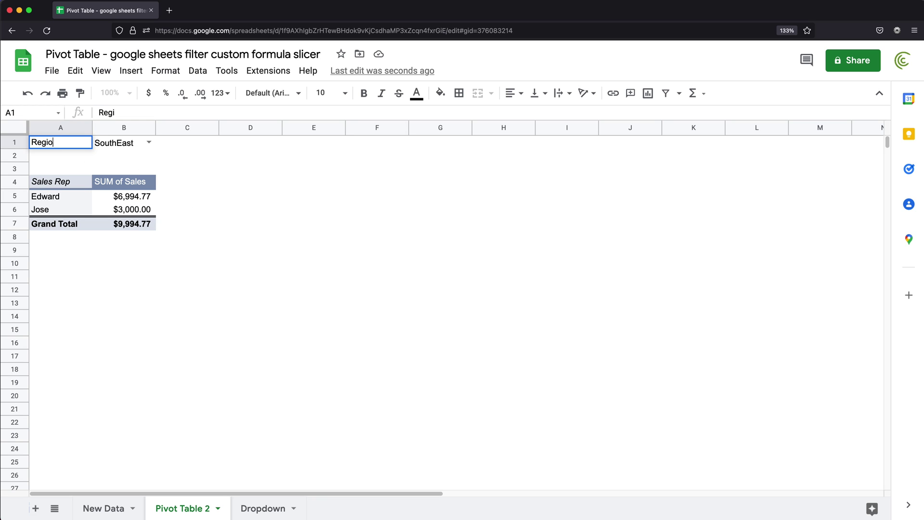
text(n)
key(Return)
key(Up)
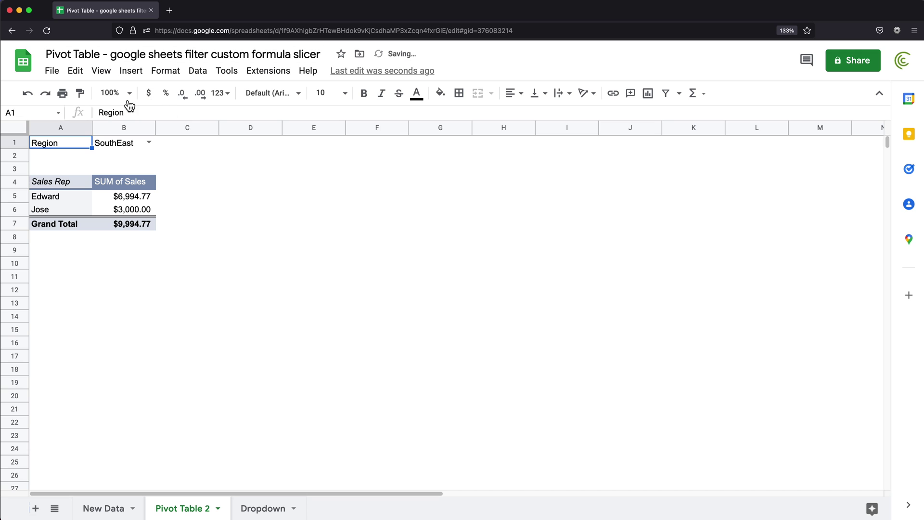
key(super+b)
Test B1's dropdown by picking MidWest, then NorthEast, then All.
click(149, 142)
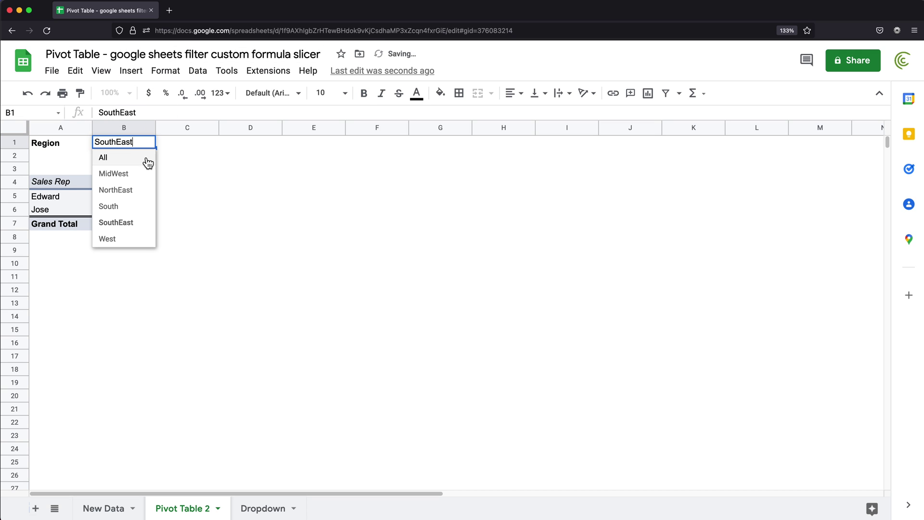
click(140, 173)
click(148, 143)
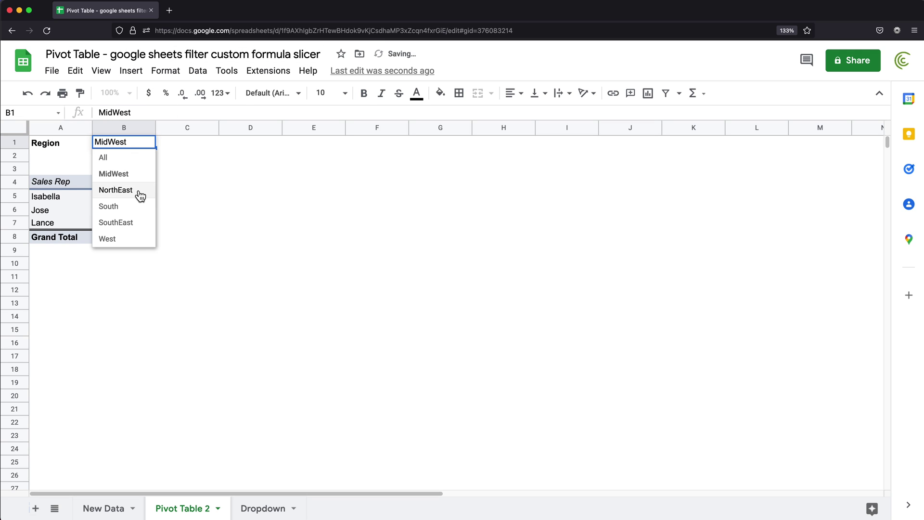
click(140, 195)
click(153, 142)
click(114, 156)
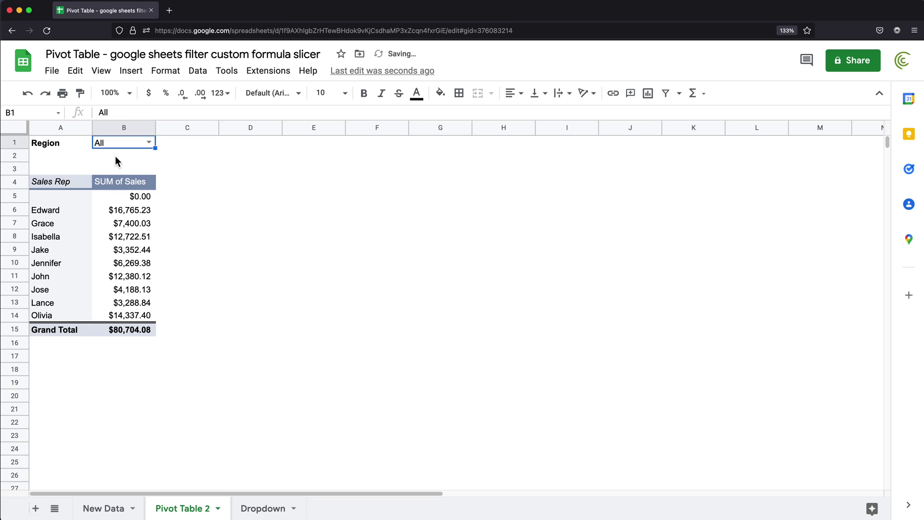
Apply borders around cells A1:B1.
drag(90, 144, 134, 140)
click(459, 93)
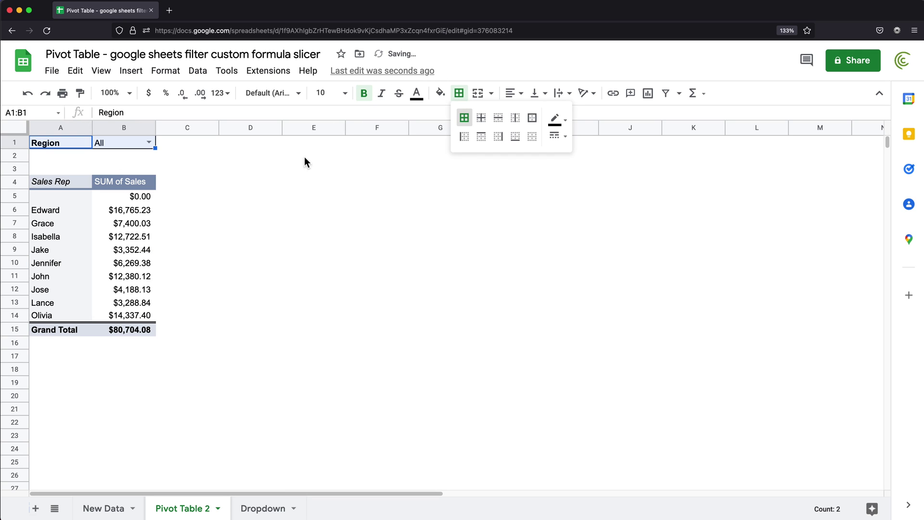
click(187, 168)
Switch B1 to MidWest and back to All, leaving the filter on All.
click(110, 144)
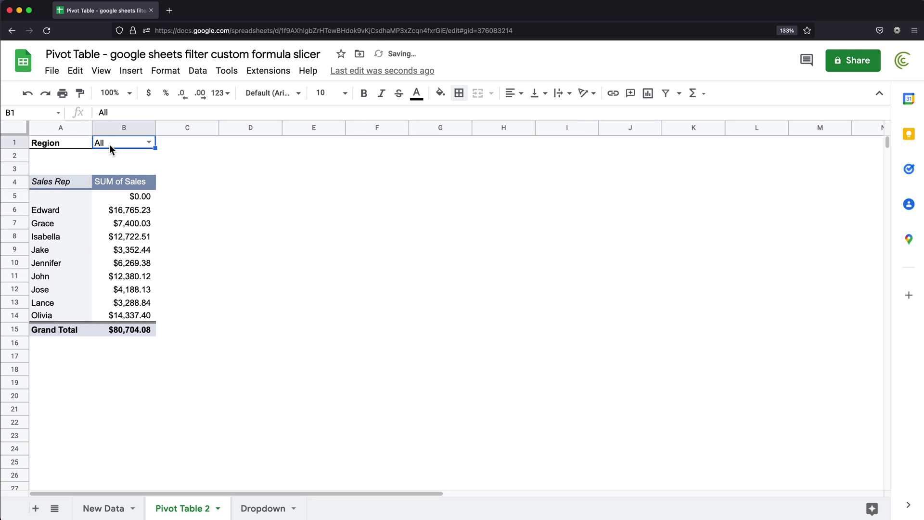
click(149, 142)
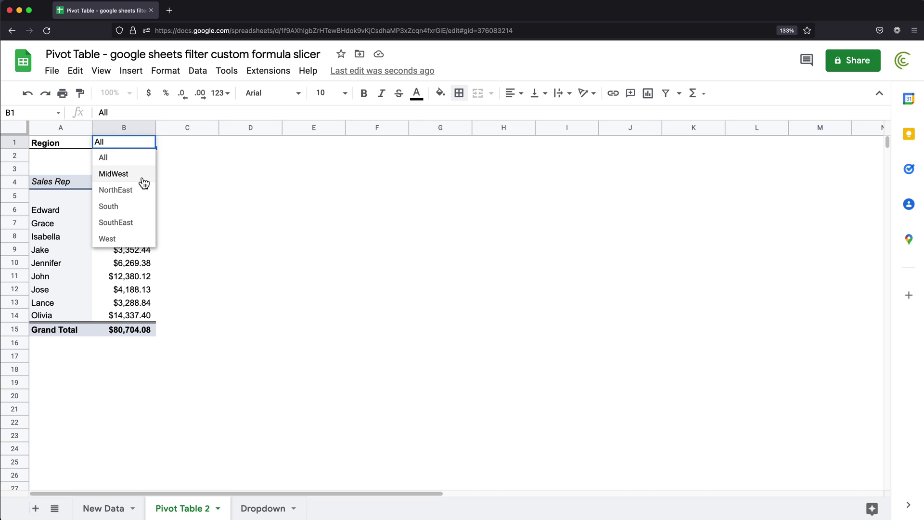
click(136, 174)
click(143, 143)
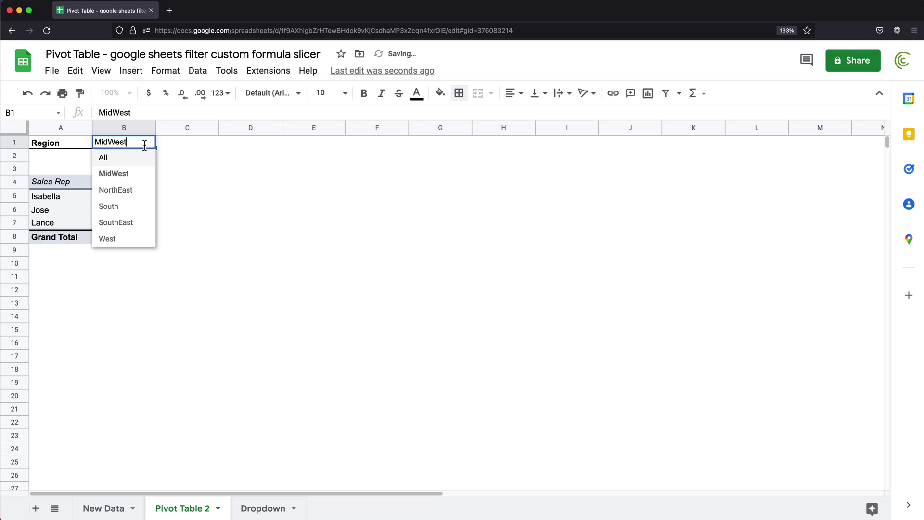
click(142, 159)
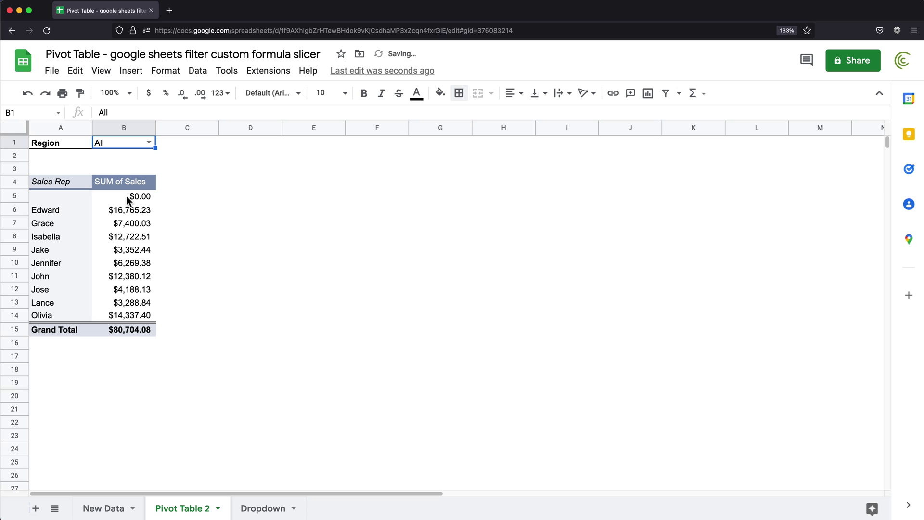
click(66, 143)
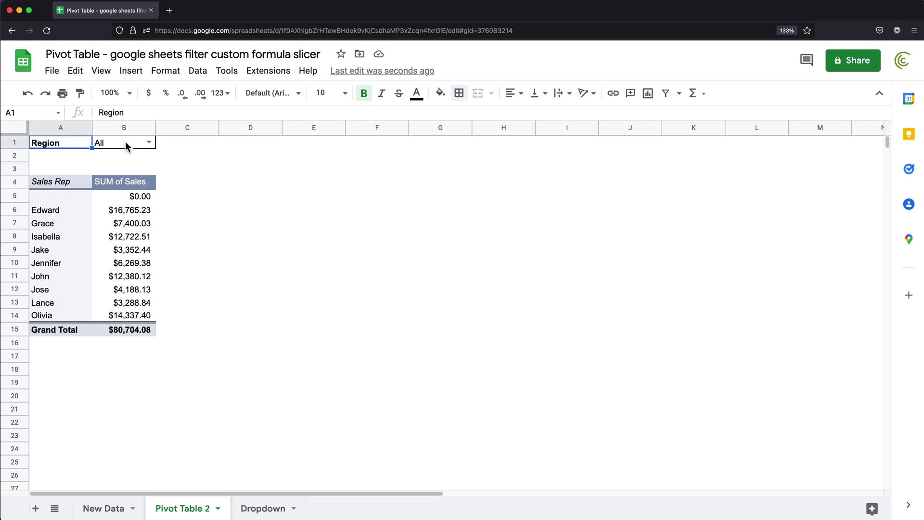
click(140, 144)
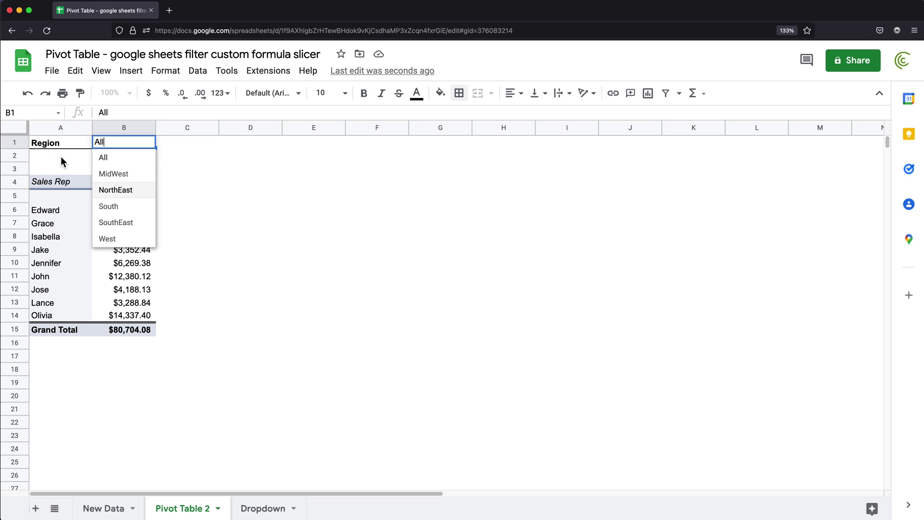
click(57, 143)
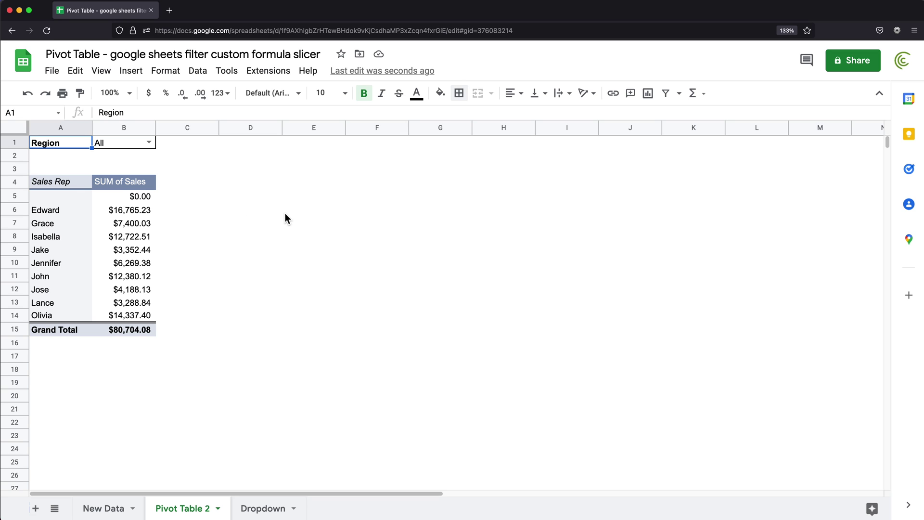
click(369, 222)
text(=REG)
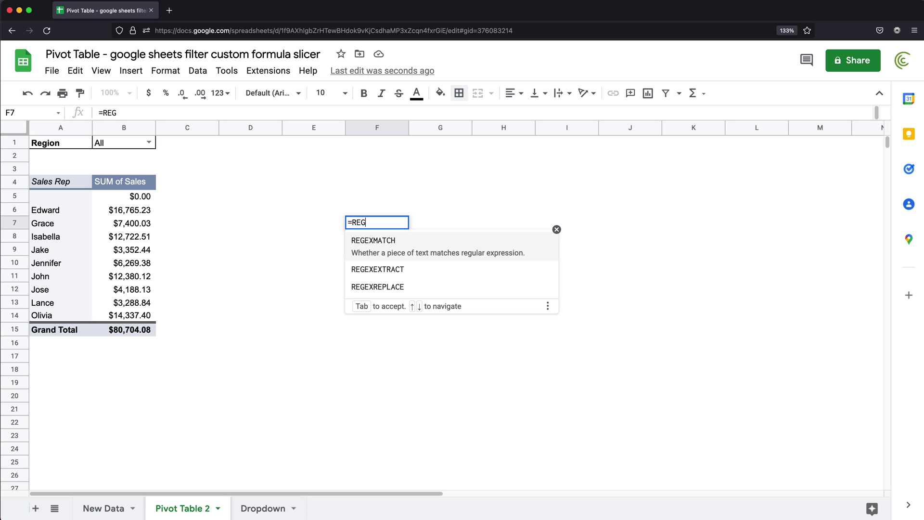
key(Down)
key(Down)
key(Up)
key(Up)
key(BackSpace)
key(BackSpace)
key(BackSpace)
key(BackSpace)
key(Return)
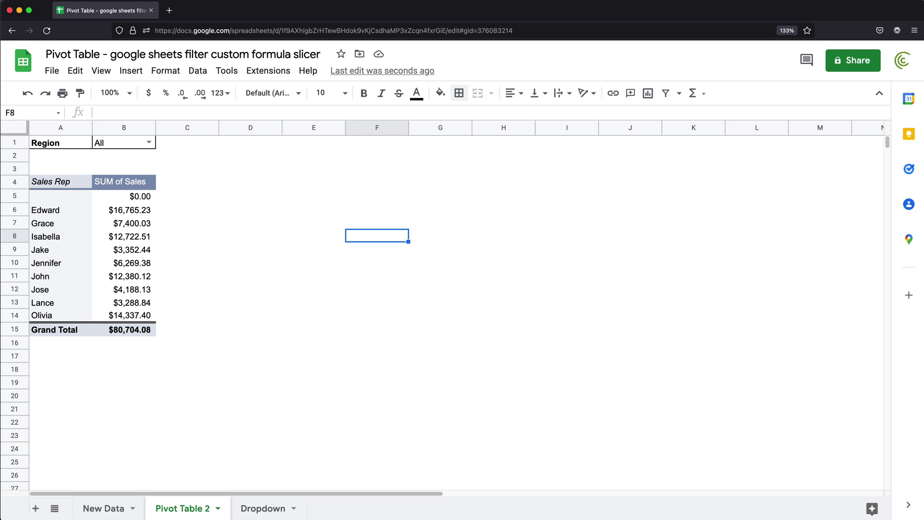
Open the pivot table editor to show the Region filter's =IF(B1="All",TRUE,Region=B1) condition.
click(107, 145)
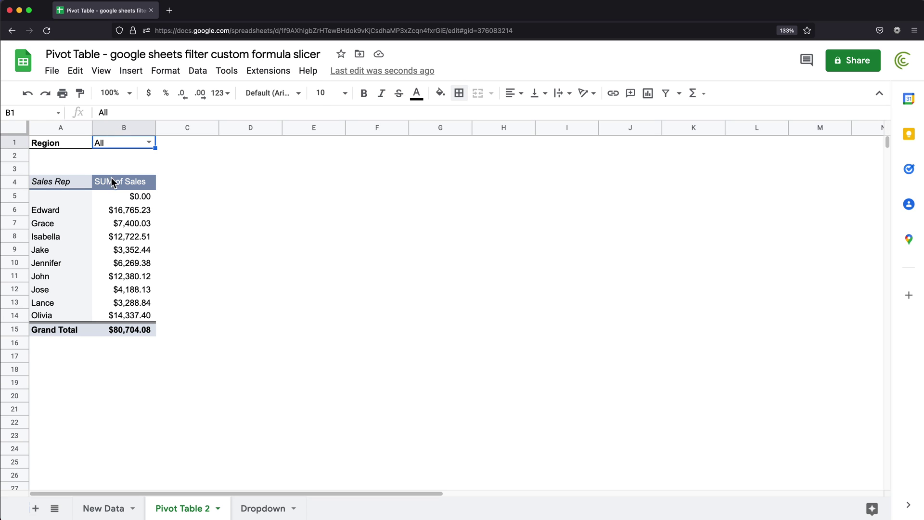
click(119, 213)
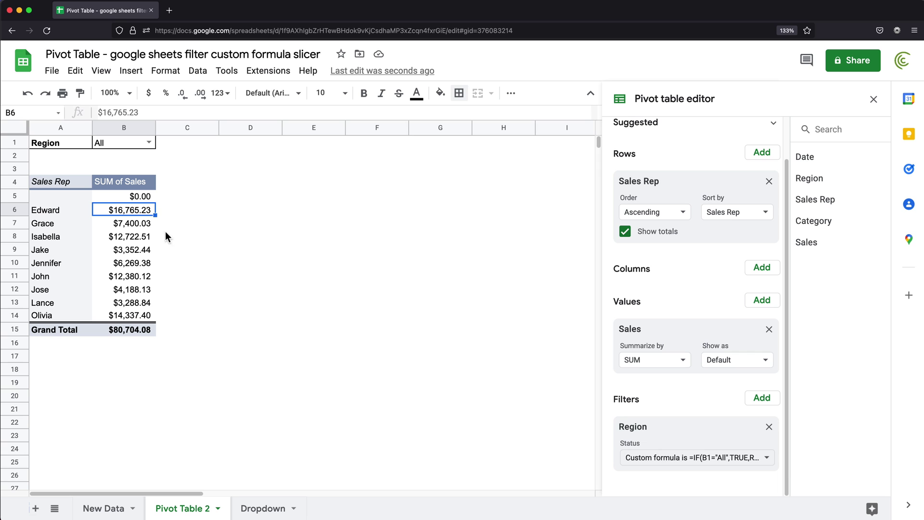
click(708, 460)
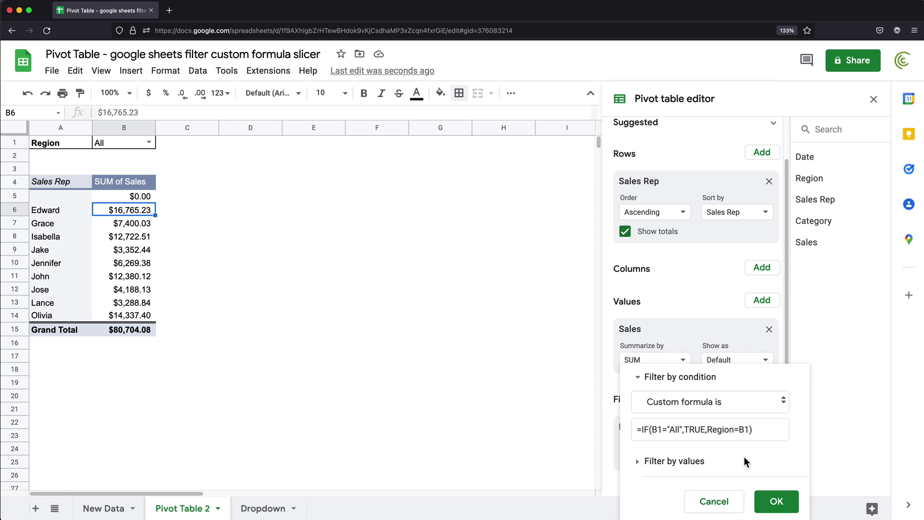